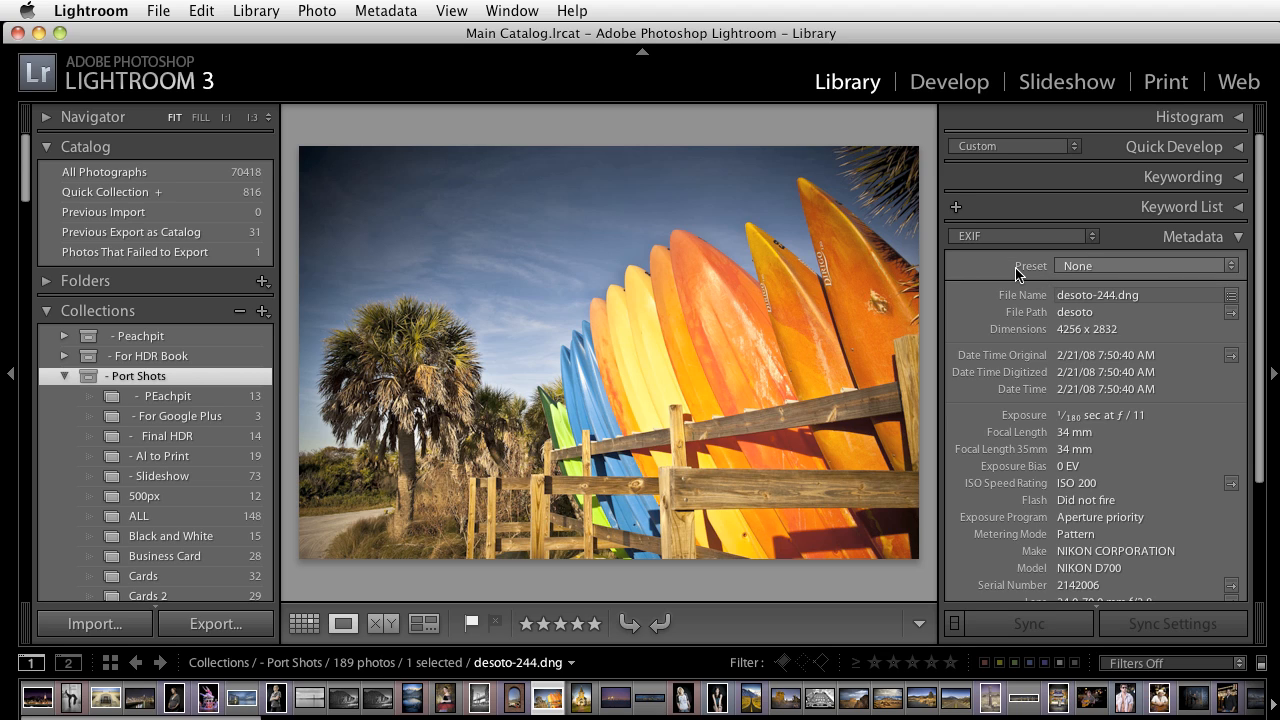
Open the metadata preset editor from the photo's metadata and load the 2011 Copyright preset.
{"action": "left_click", "coordinate": [1108, 267]}
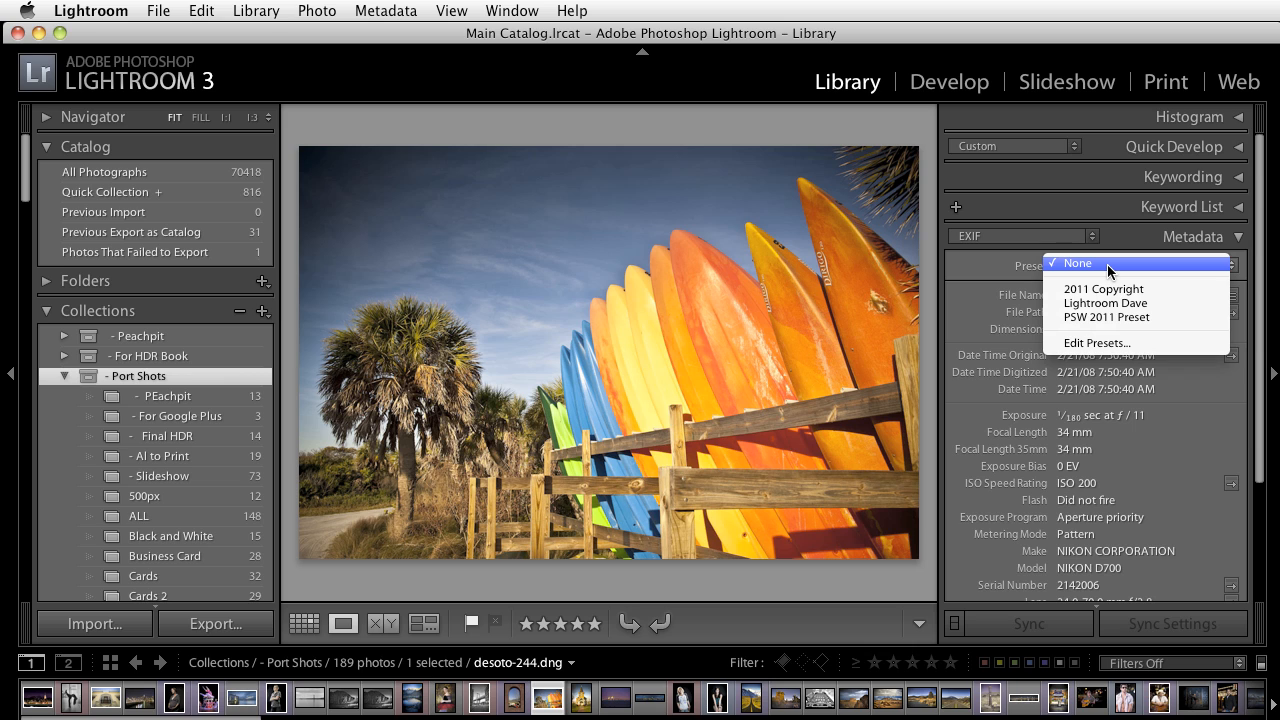
{"action": "left_click", "coordinate": [1120, 345]}
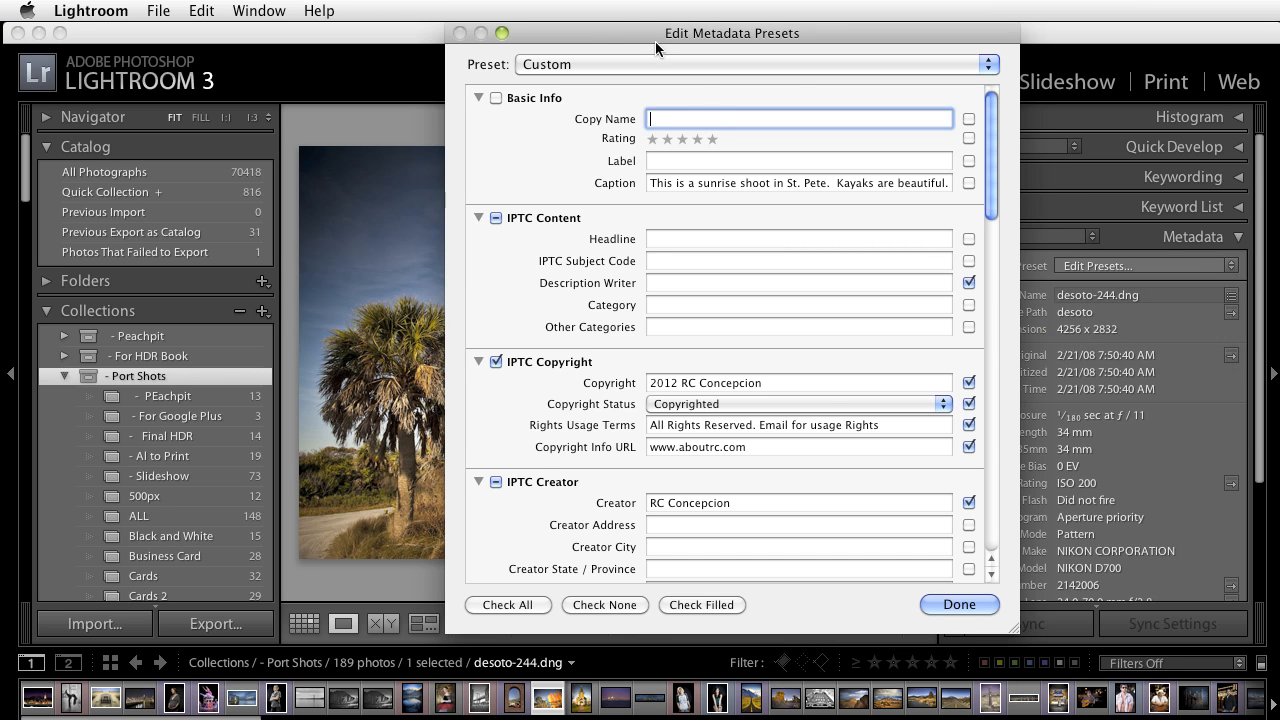
{"action": "left_click", "coordinate": [595, 60]}
{"action": "left_click", "coordinate": [602, 95]}
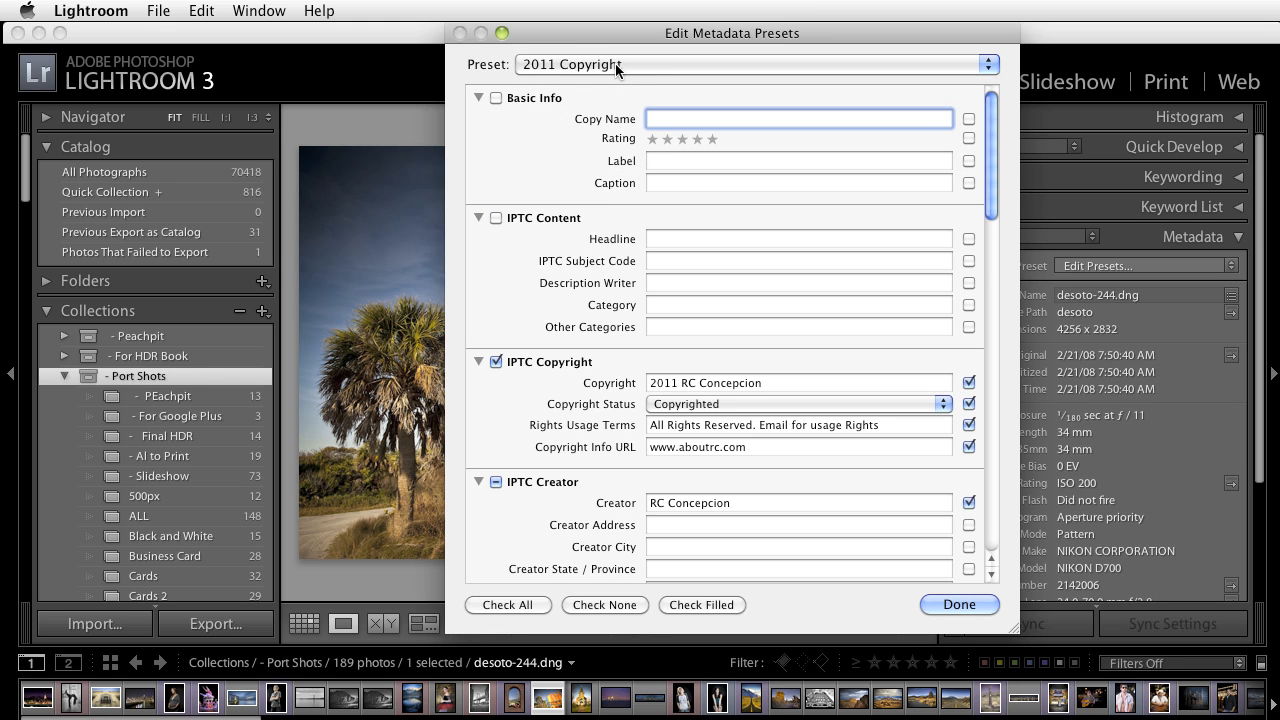
{"action": "left_click", "coordinate": [587, 68]}
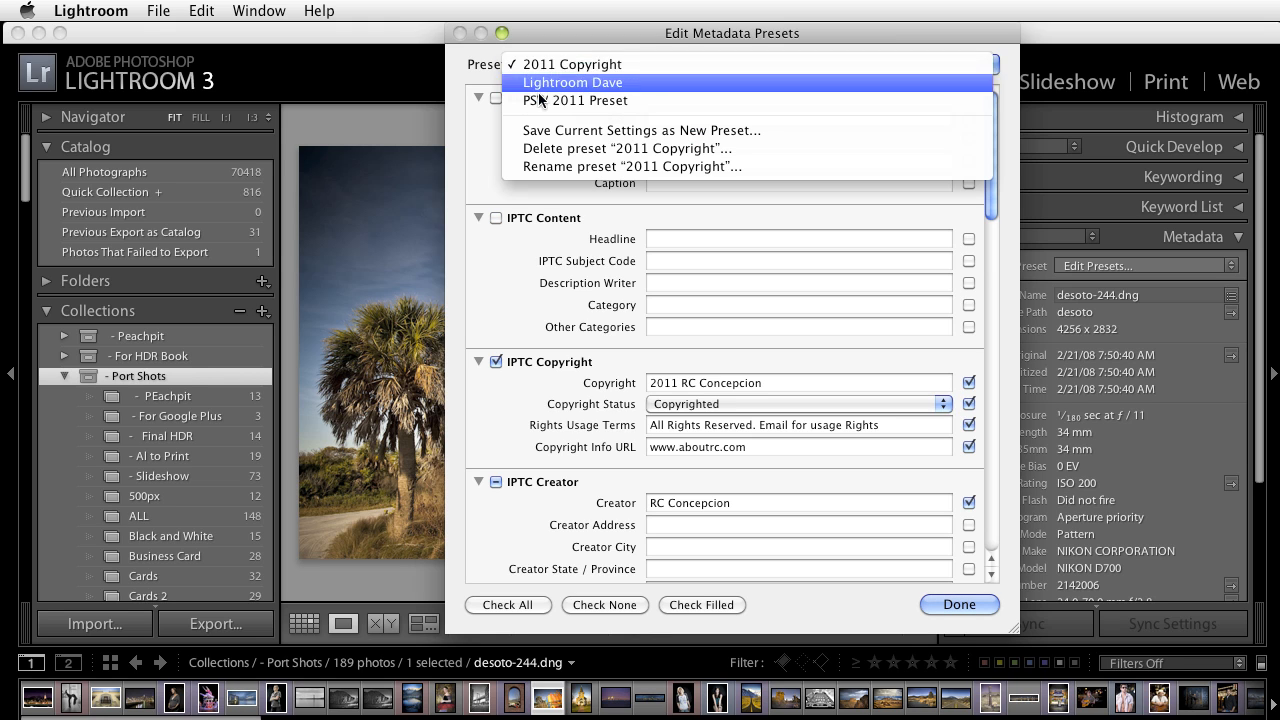
{"action": "left_click", "coordinate": [477, 160]}
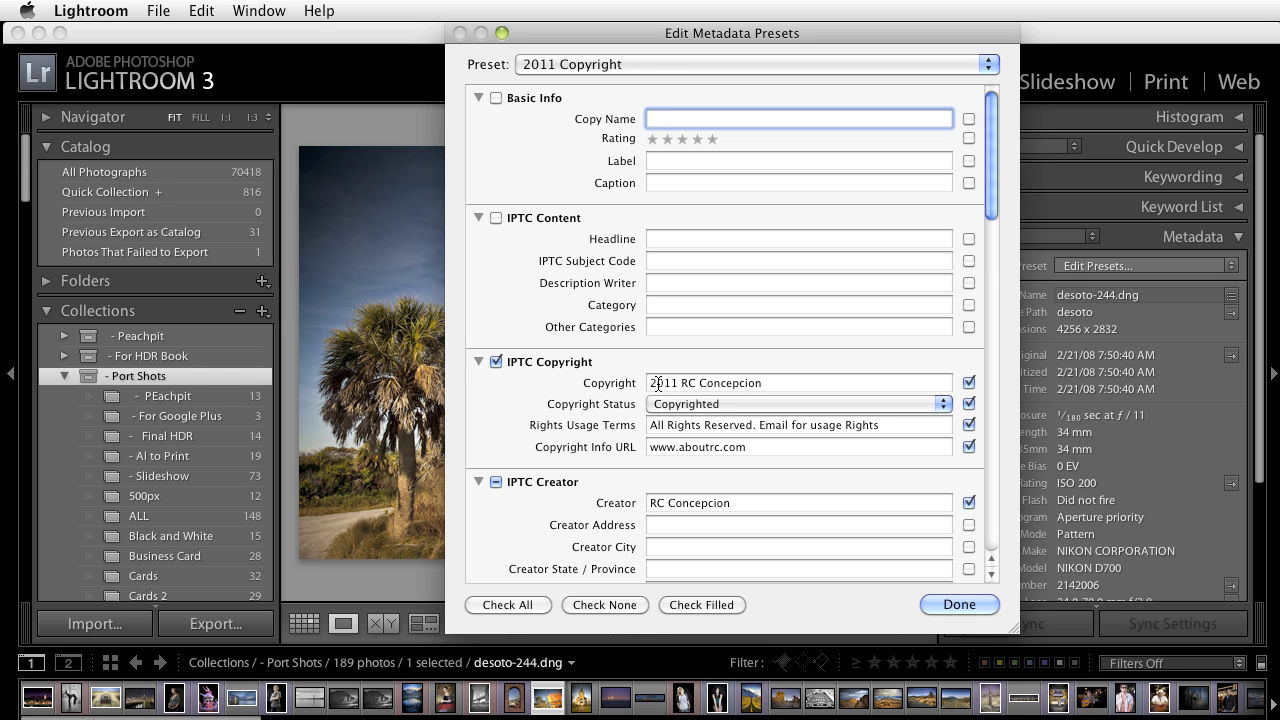
Change the year in the IPTC Copyright notice to 2012, keeping the copyright status as Copyrighted.
{"action": "left_click", "coordinate": [655, 383]}
{"action": "left_click", "coordinate": [697, 412]}
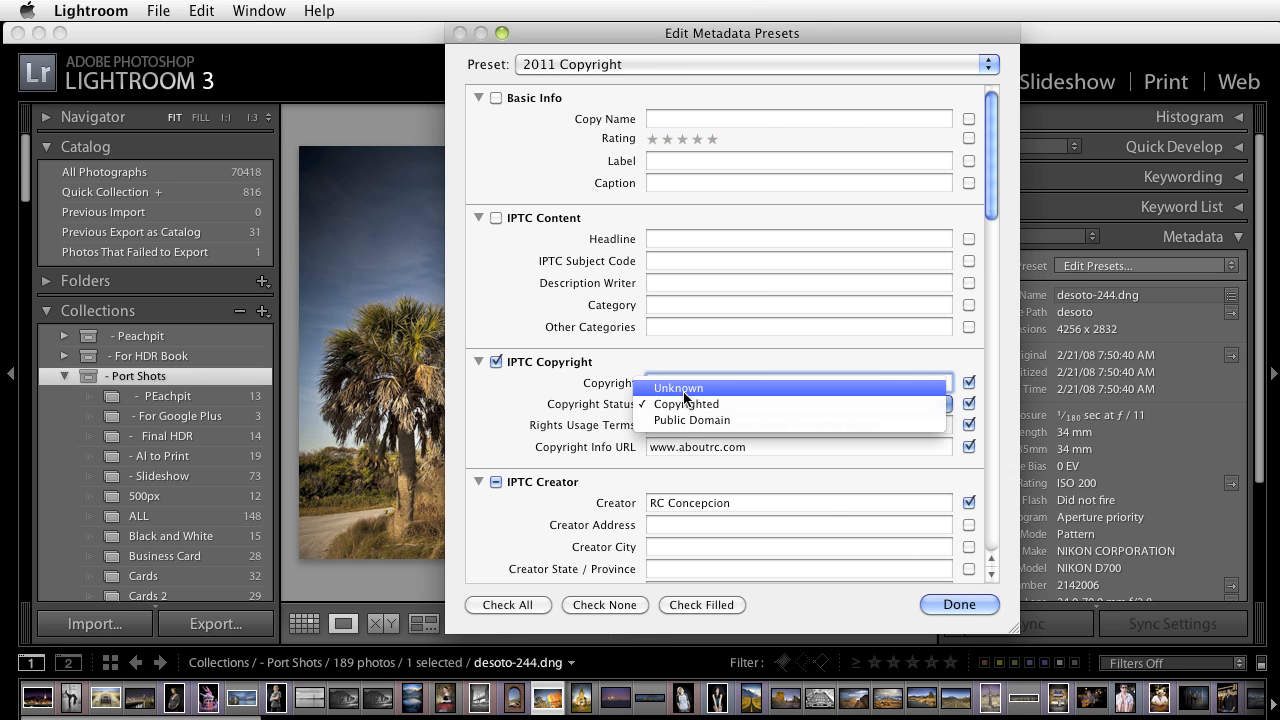
{"action": "left_click", "coordinate": [829, 491]}
{"action": "left_click", "coordinate": [679, 383]}
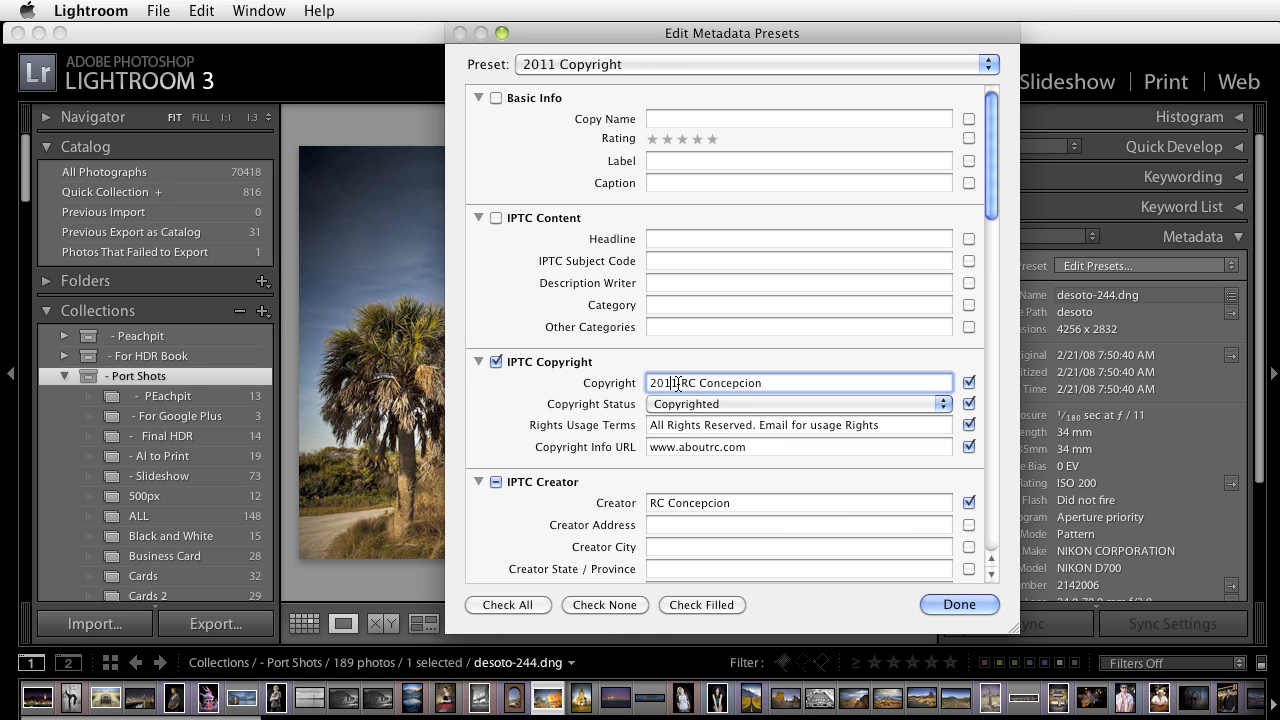
{"action": "left_click_drag", "start_coordinate": [679, 384], "coordinate": [670, 387]}
{"action": "type", "text": "2"}
Save the edited settings as a new metadata preset named "2012 Copyright" and close the preset editor.
{"action": "left_click", "coordinate": [942, 64]}
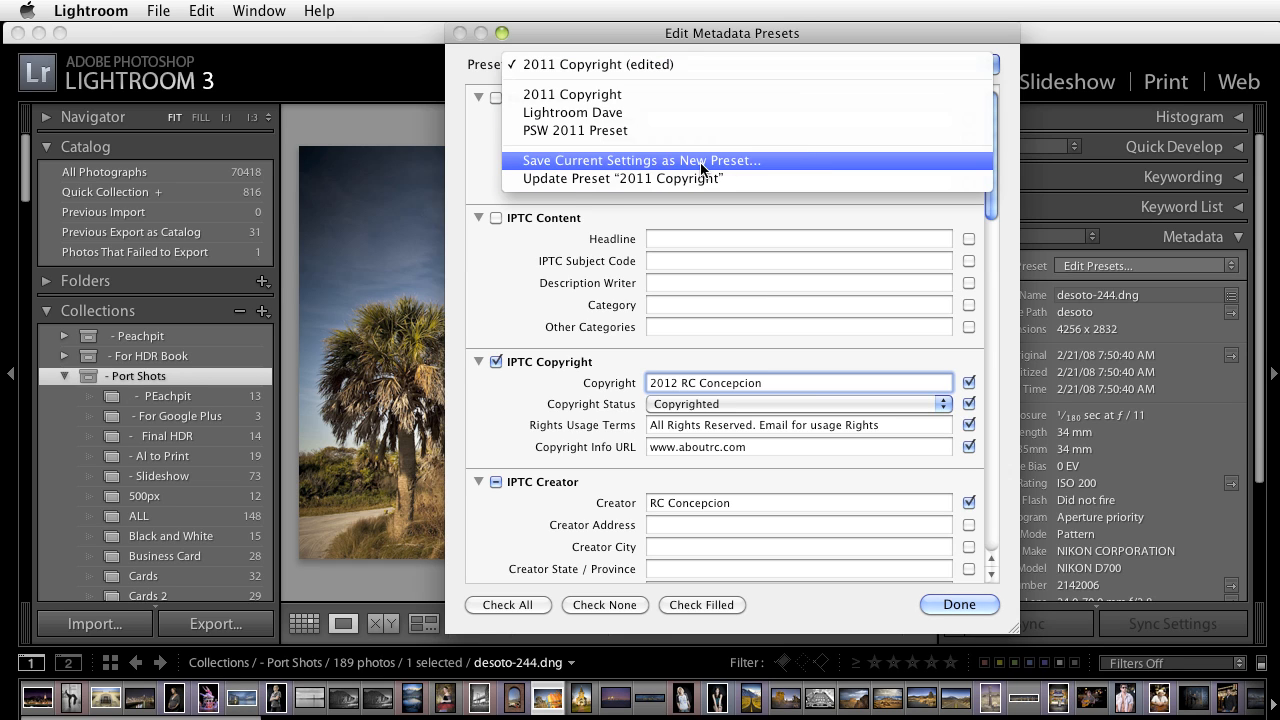
{"action": "left_click", "coordinate": [799, 159]}
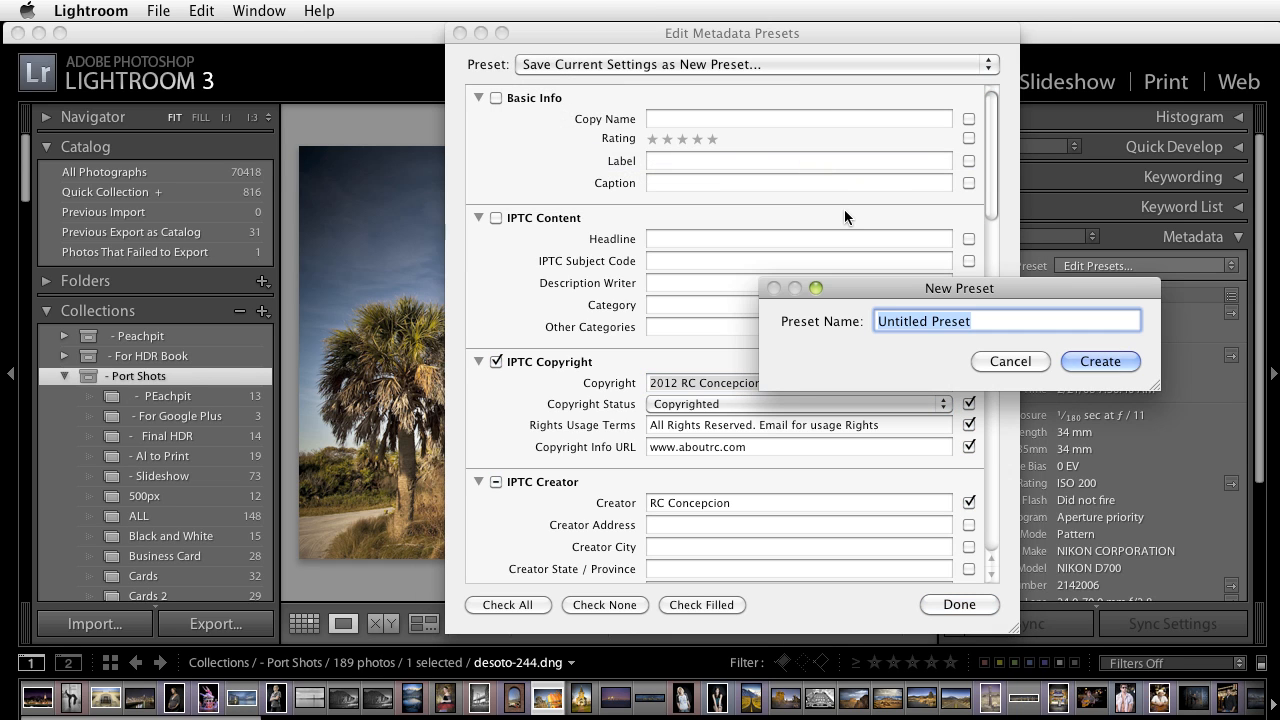
{"action": "type", "text": "2012 Copyright"}
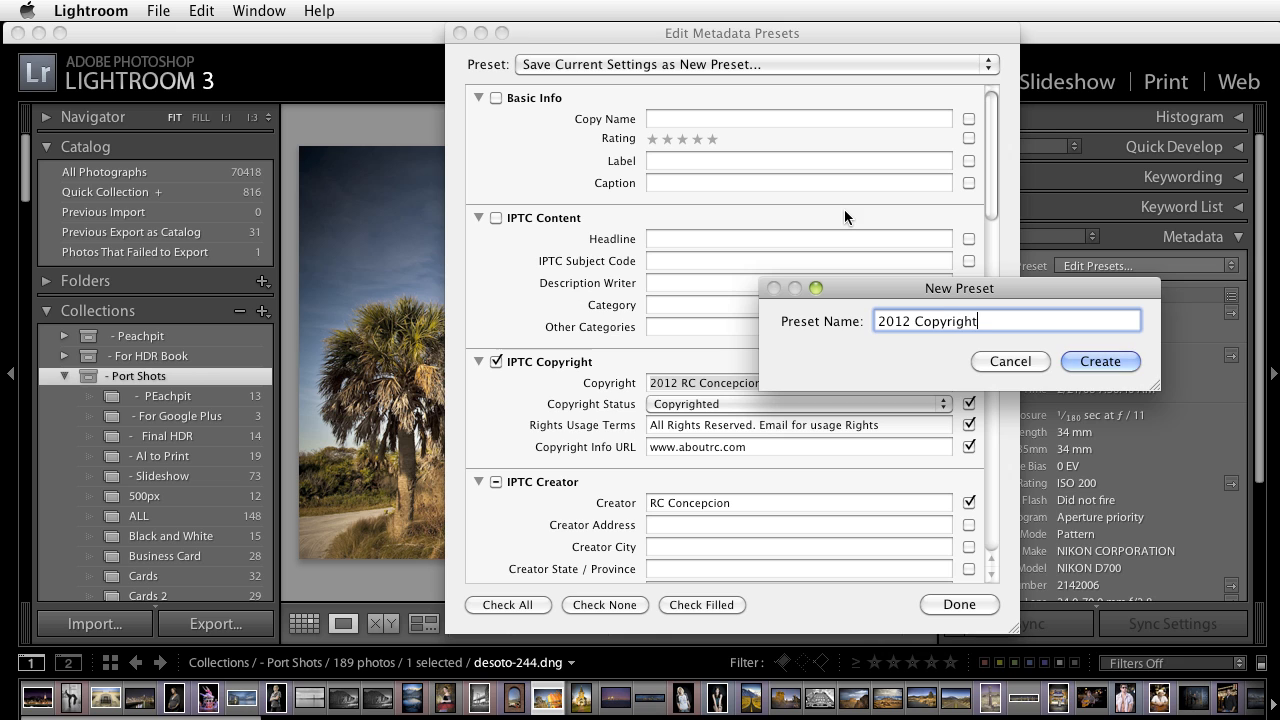
{"action": "left_click", "coordinate": [1128, 361]}
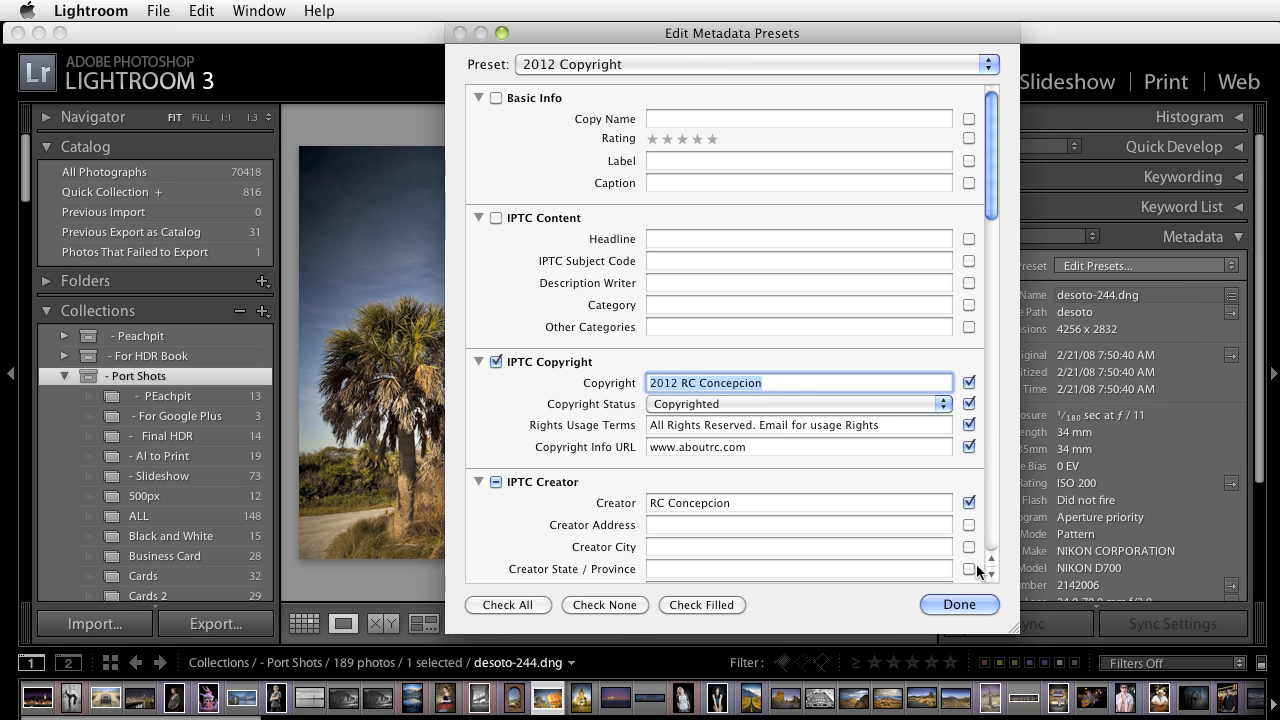
{"action": "left_click", "coordinate": [959, 604]}
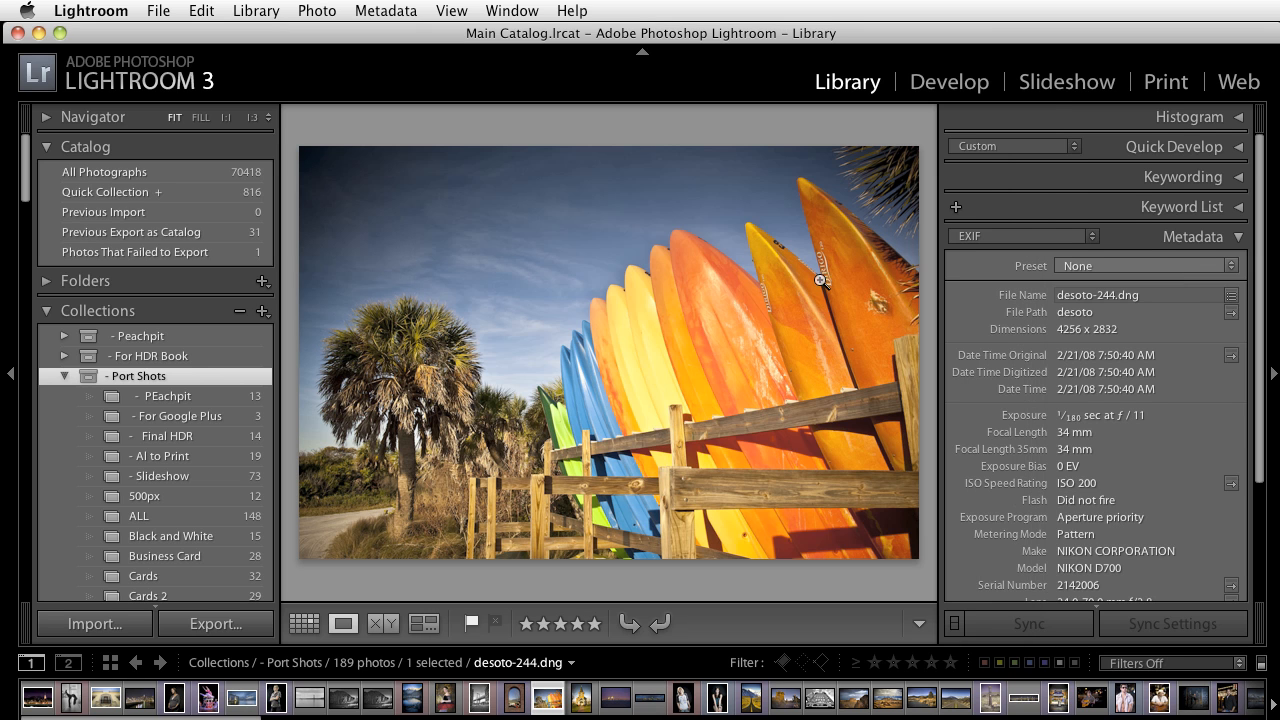
Apply the 2012 Copyright metadata preset to the selected kayak photo.
{"action": "left_click", "coordinate": [1102, 266]}
{"action": "left_click", "coordinate": [1113, 300]}
Load the 2011 Copyright preset in the metadata preset editor, check its available preset actions, and close the editor.
{"action": "left_click", "coordinate": [1085, 265]}
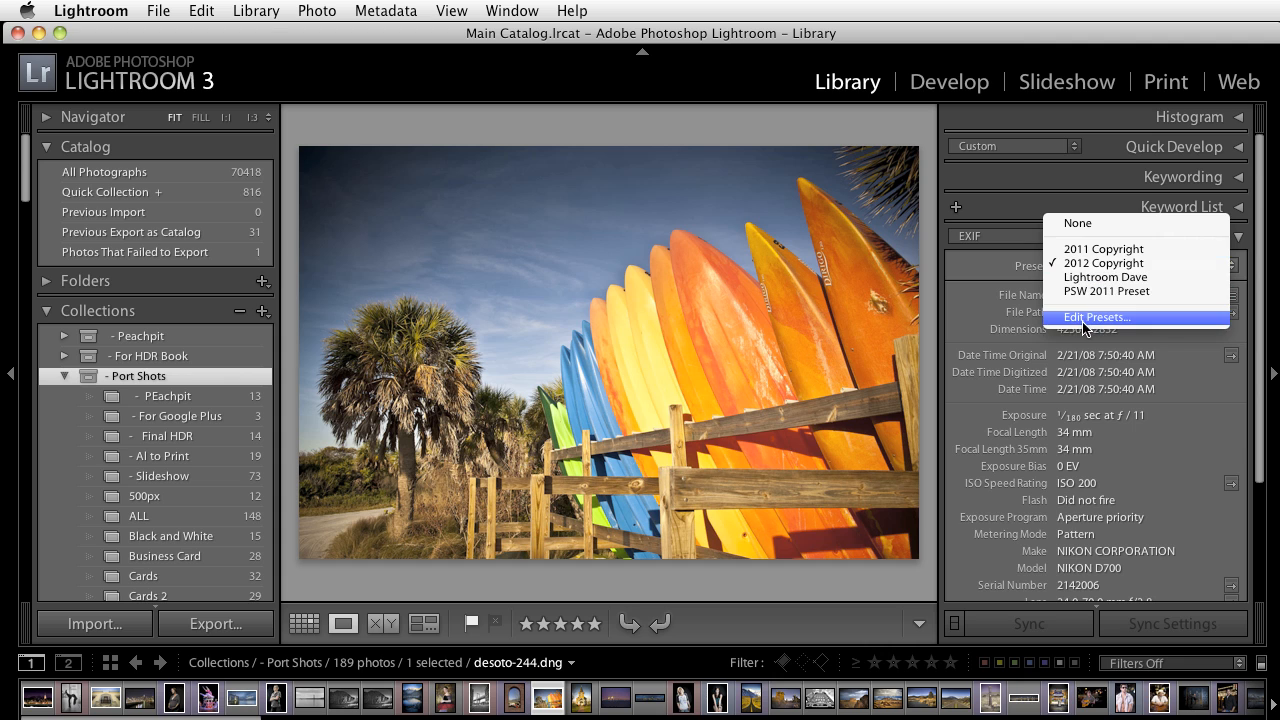
{"action": "left_click", "coordinate": [1084, 319]}
{"action": "left_click", "coordinate": [666, 63]}
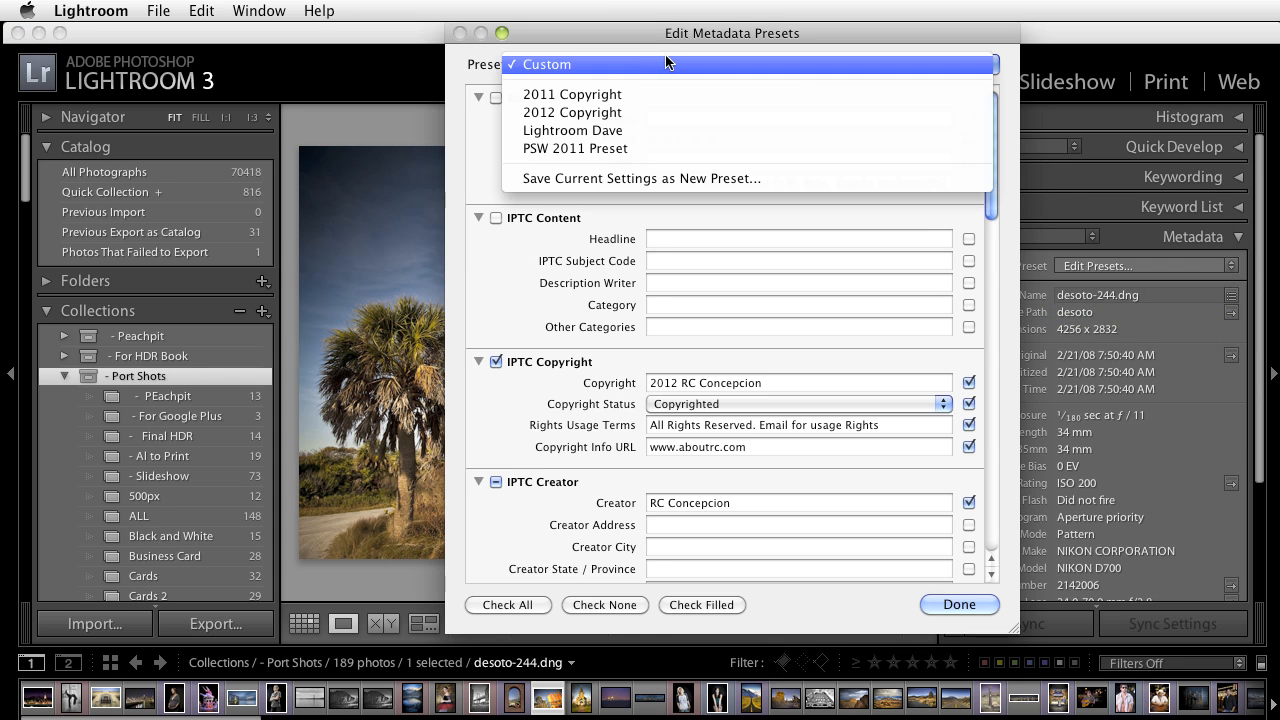
{"action": "left_click", "coordinate": [700, 94]}
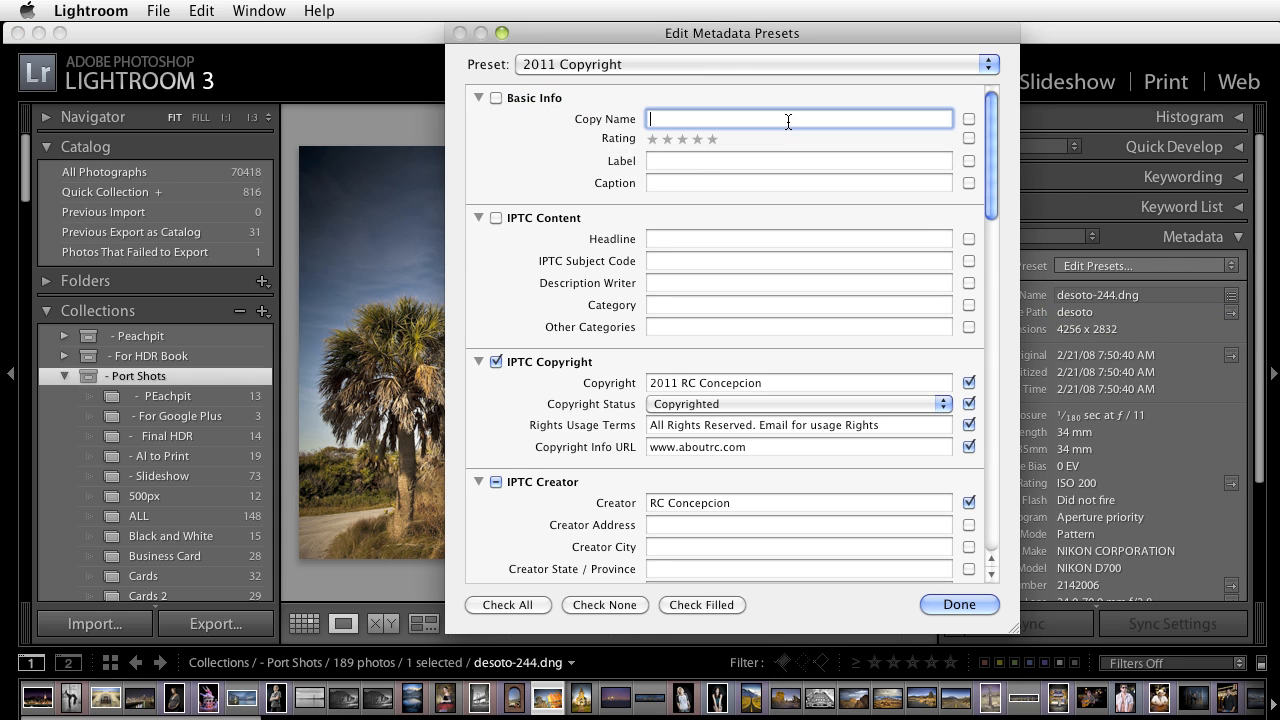
{"action": "left_click", "coordinate": [714, 64]}
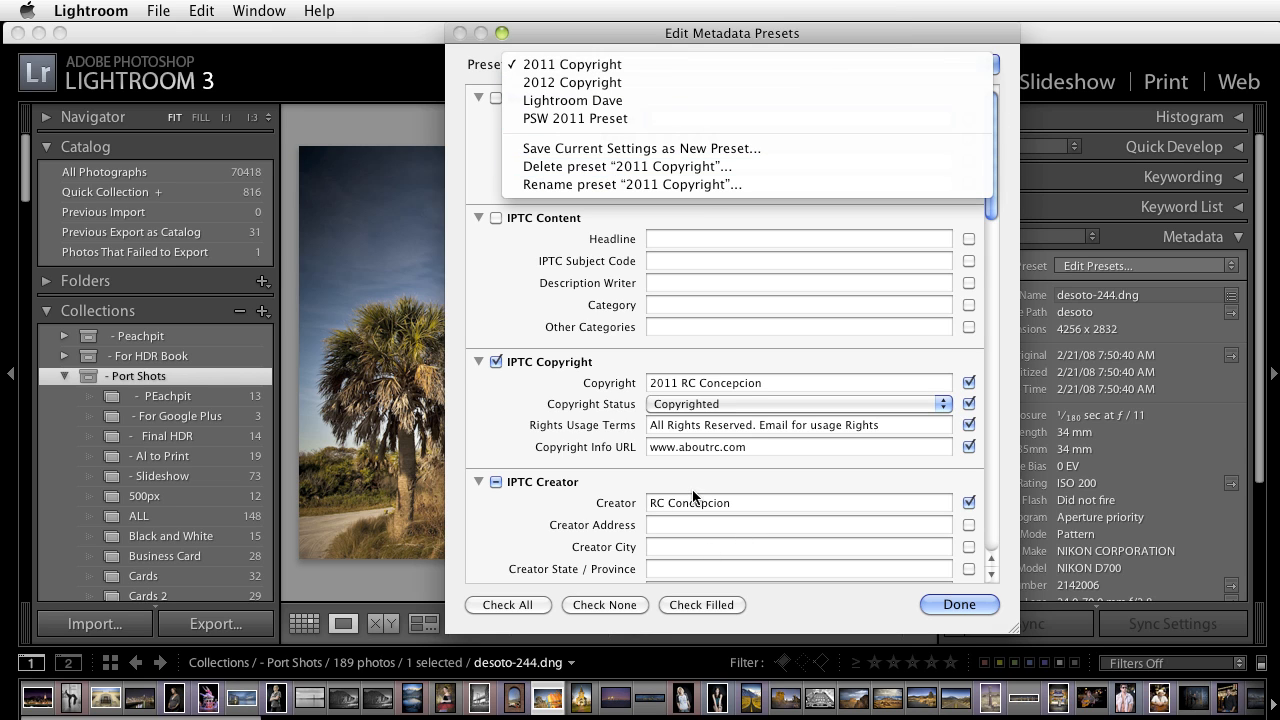
{"action": "left_click", "coordinate": [959, 604]}
{"action": "left_click", "coordinate": [959, 604]}
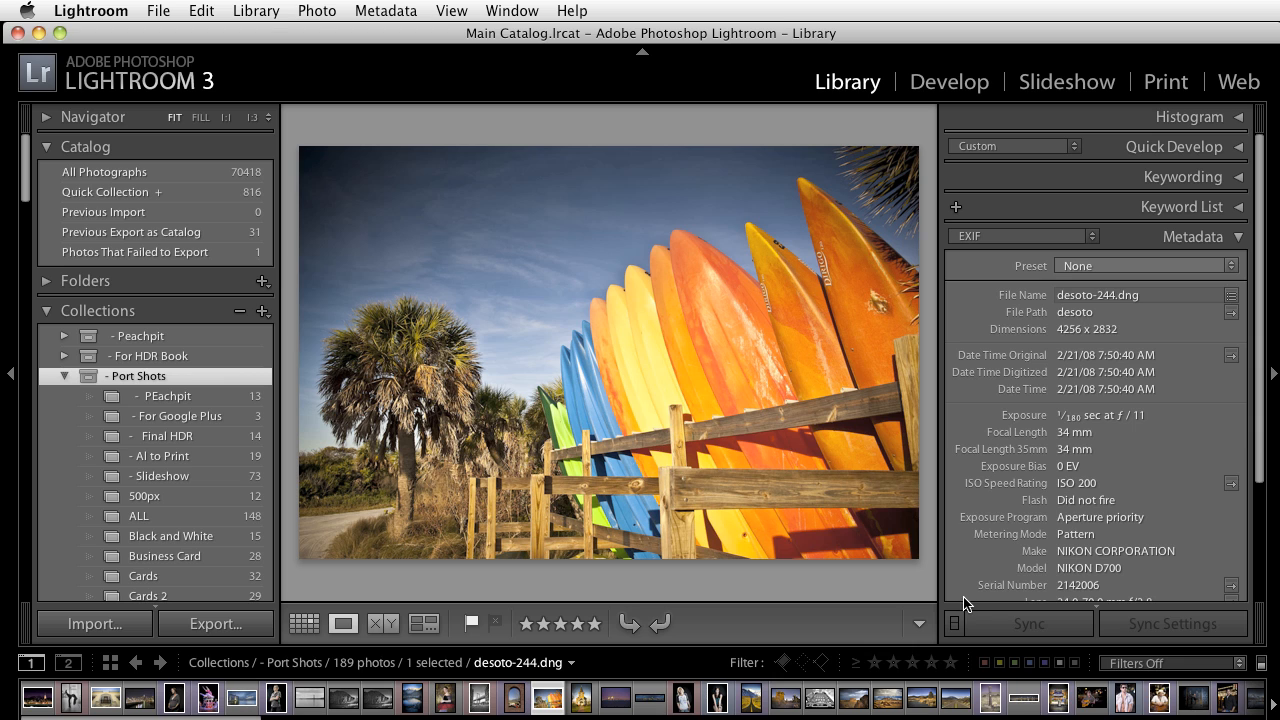
Reopen the preset editor with 2011 Copyright loaded to examine the delete and rename options, leaving without changes.
{"action": "left_click", "coordinate": [1085, 266]}
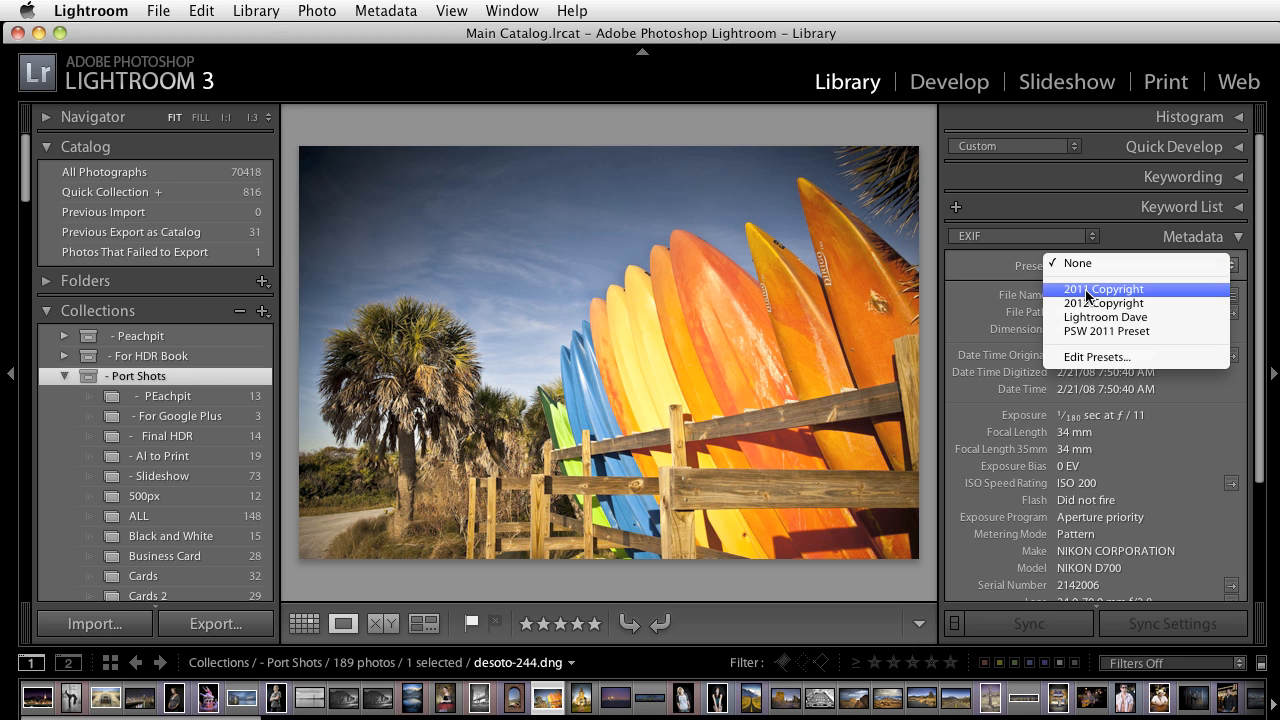
{"action": "left_click", "coordinate": [1095, 358]}
{"action": "left_click", "coordinate": [657, 64]}
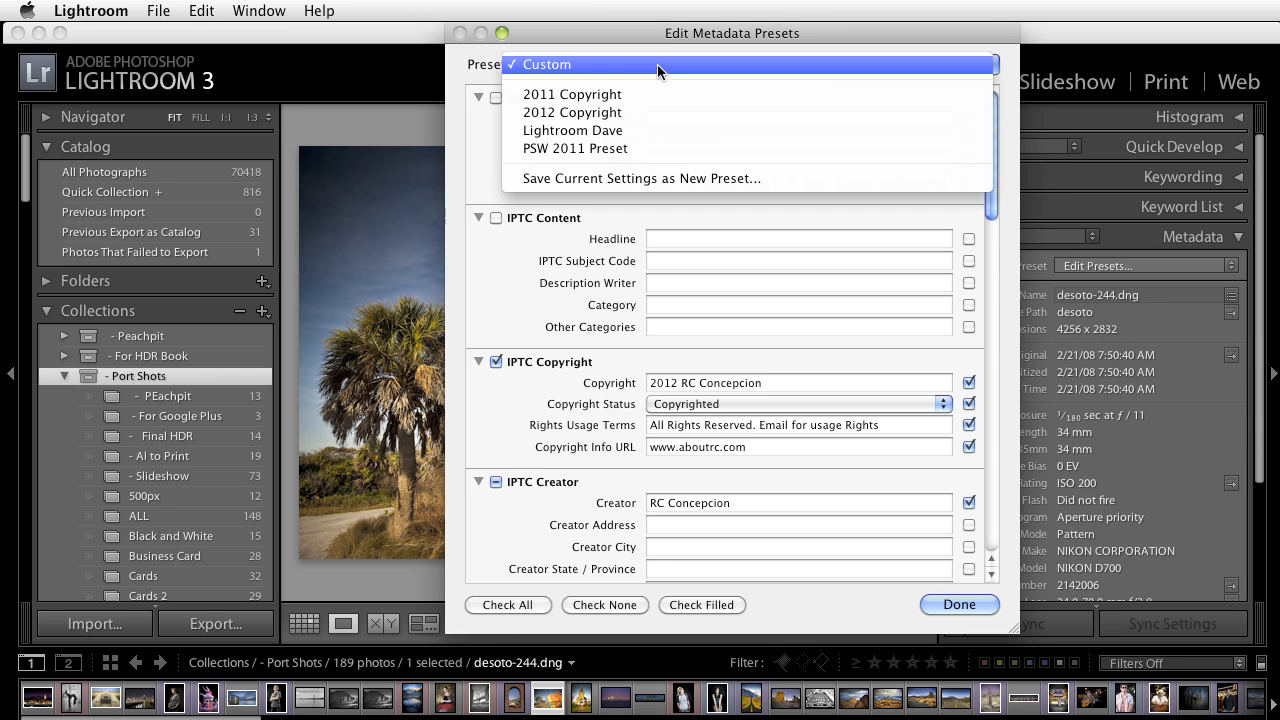
{"action": "left_click", "coordinate": [657, 96]}
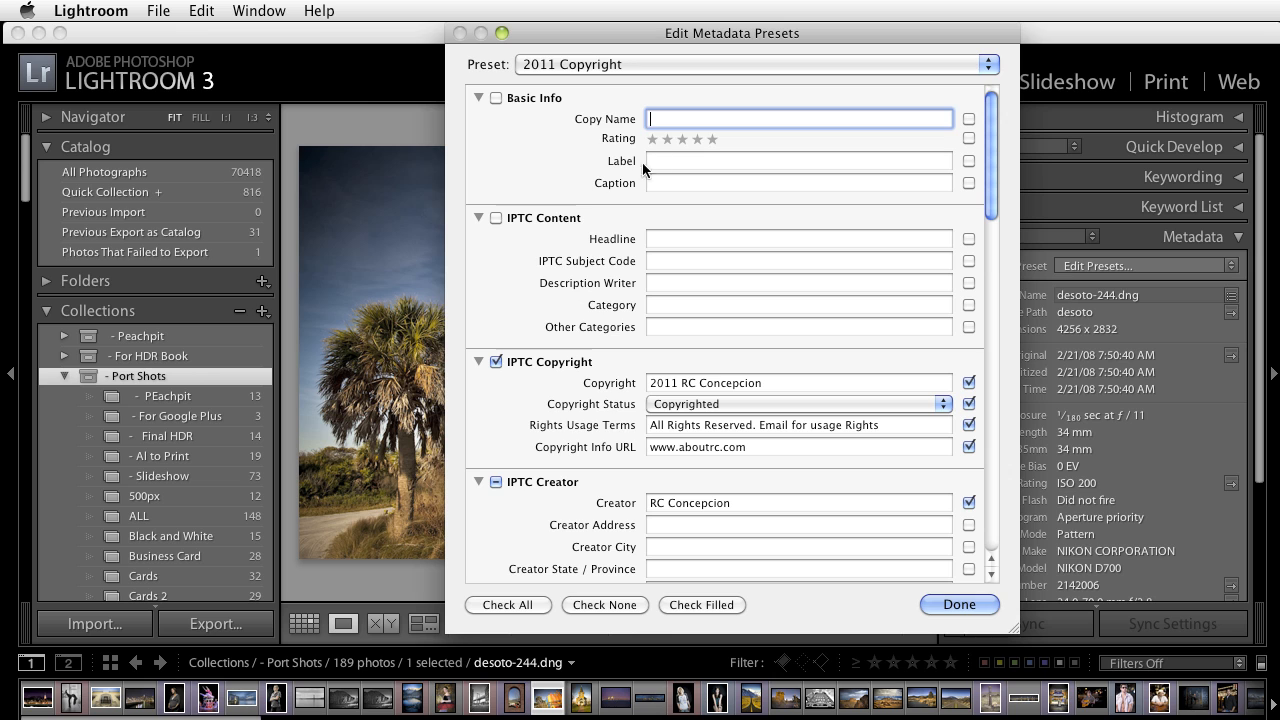
{"action": "left_click", "coordinate": [546, 64]}
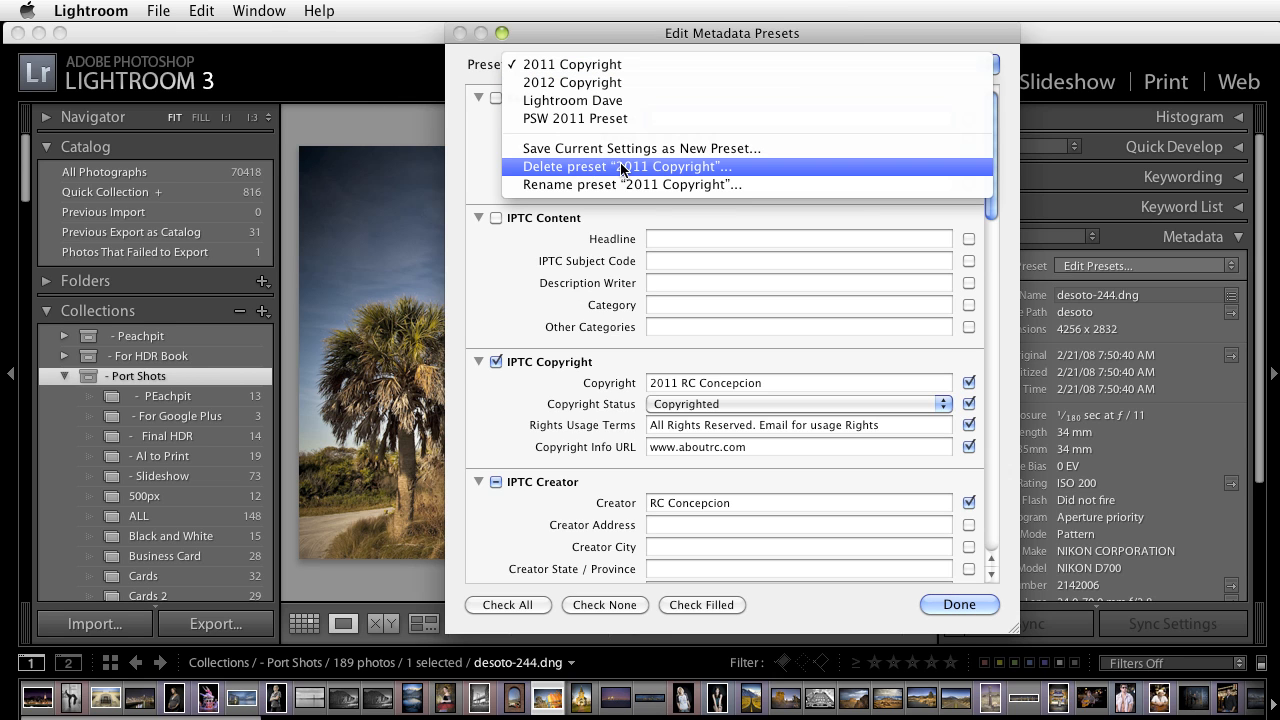
{"action": "left_click", "coordinate": [955, 606]}
{"action": "left_click", "coordinate": [959, 604]}
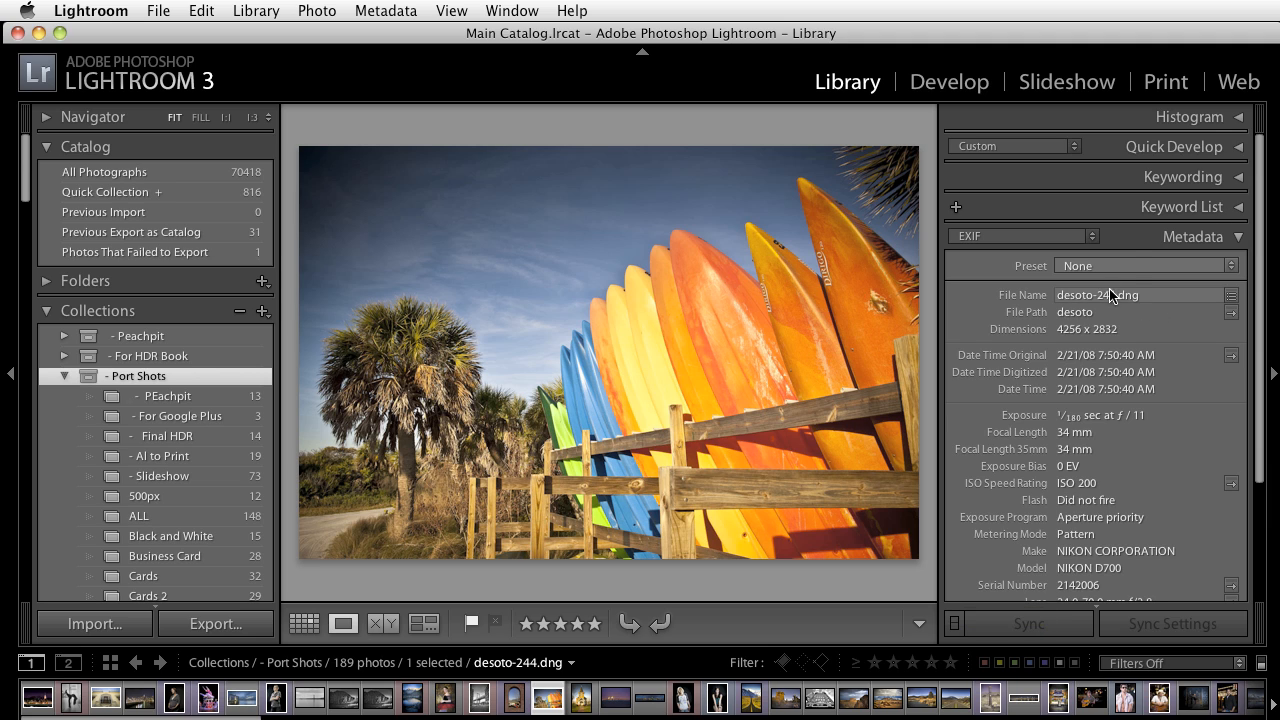
{"action": "left_click", "coordinate": [1126, 264]}
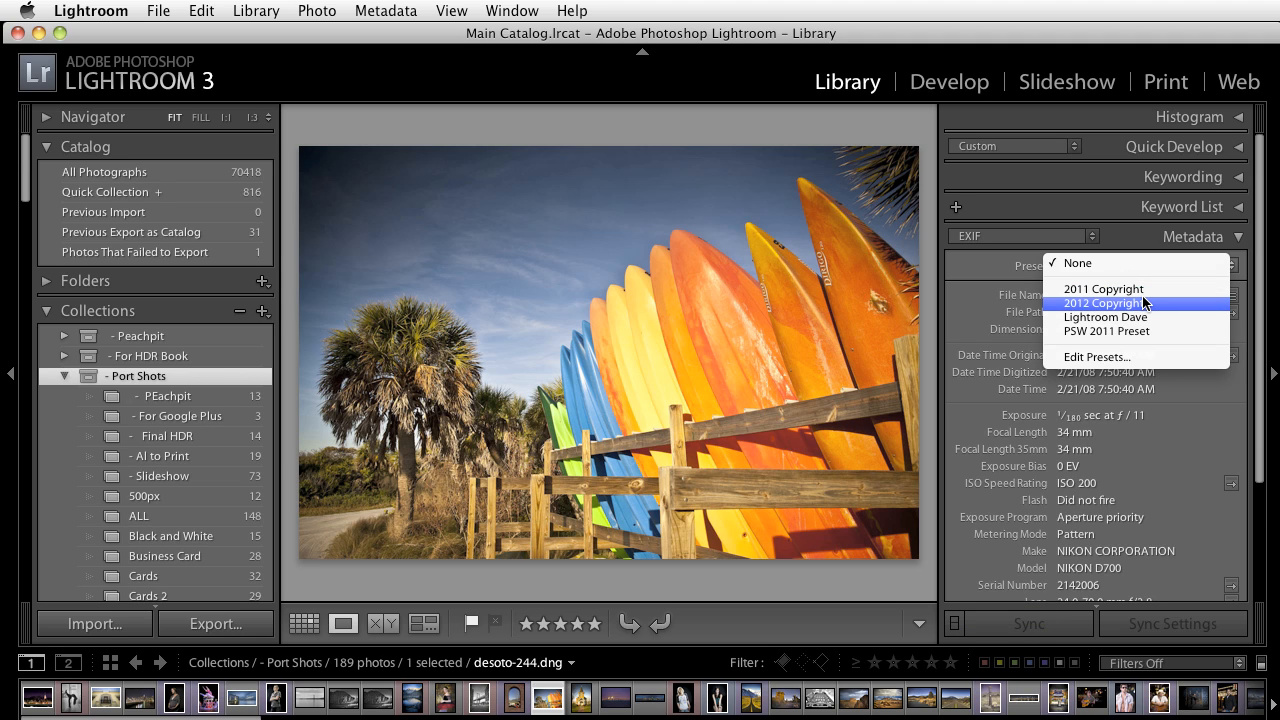
{"action": "key", "text": "Up"}
{"action": "key", "text": "Escape"}
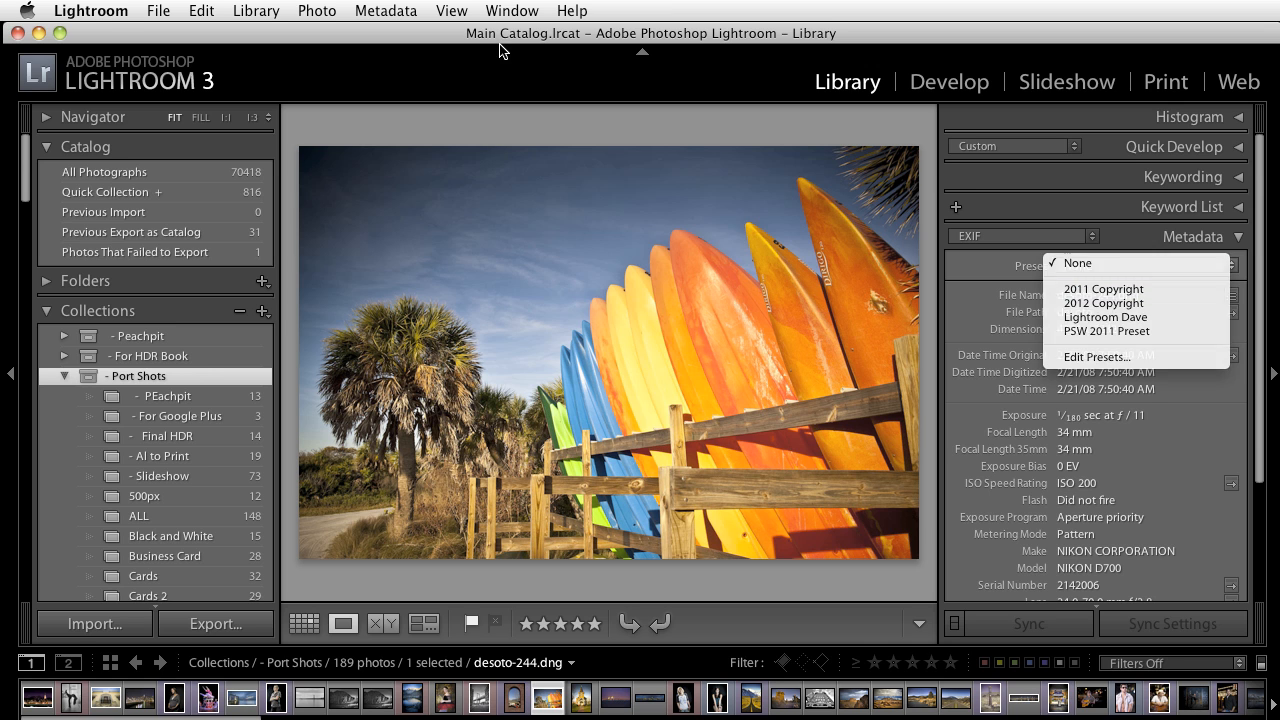
Switch to Adobe Bridge and select desoto-244.dng in the Desktop folder.
{"action": "left_click", "coordinate": [39, 33]}
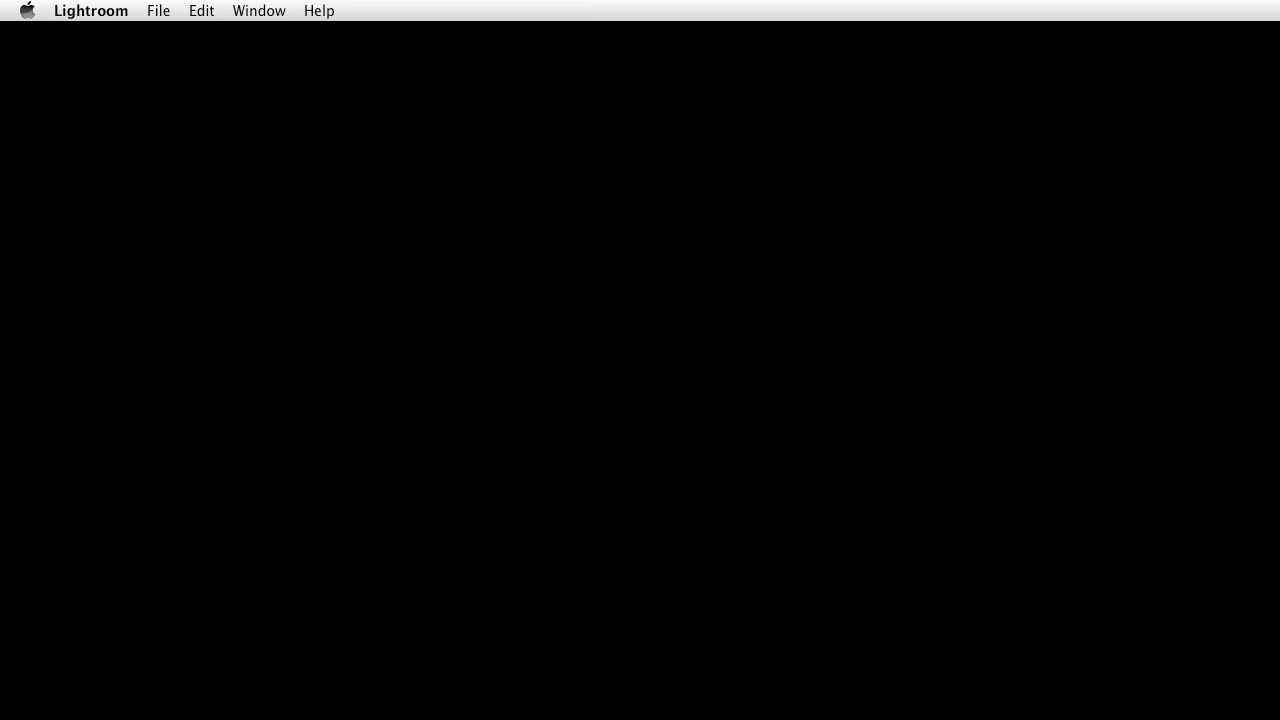
{"action": "key", "text": "super+Tab"}
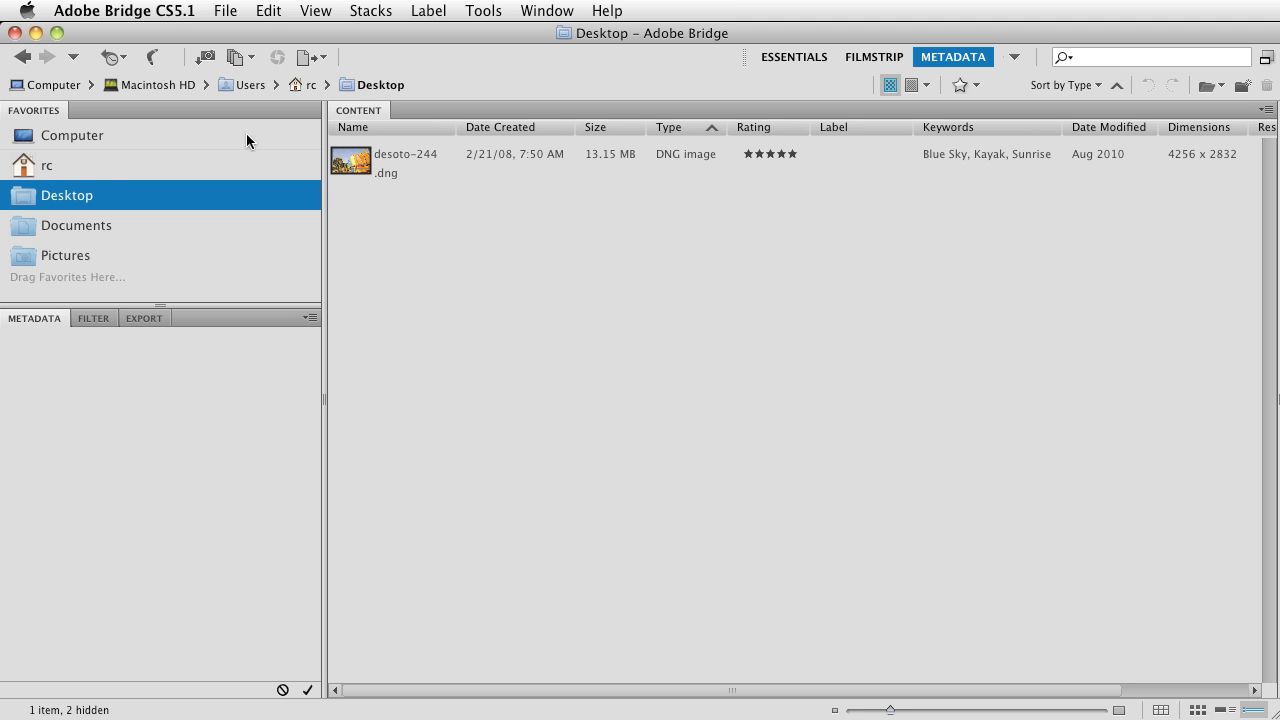
{"action": "left_click", "coordinate": [355, 177]}
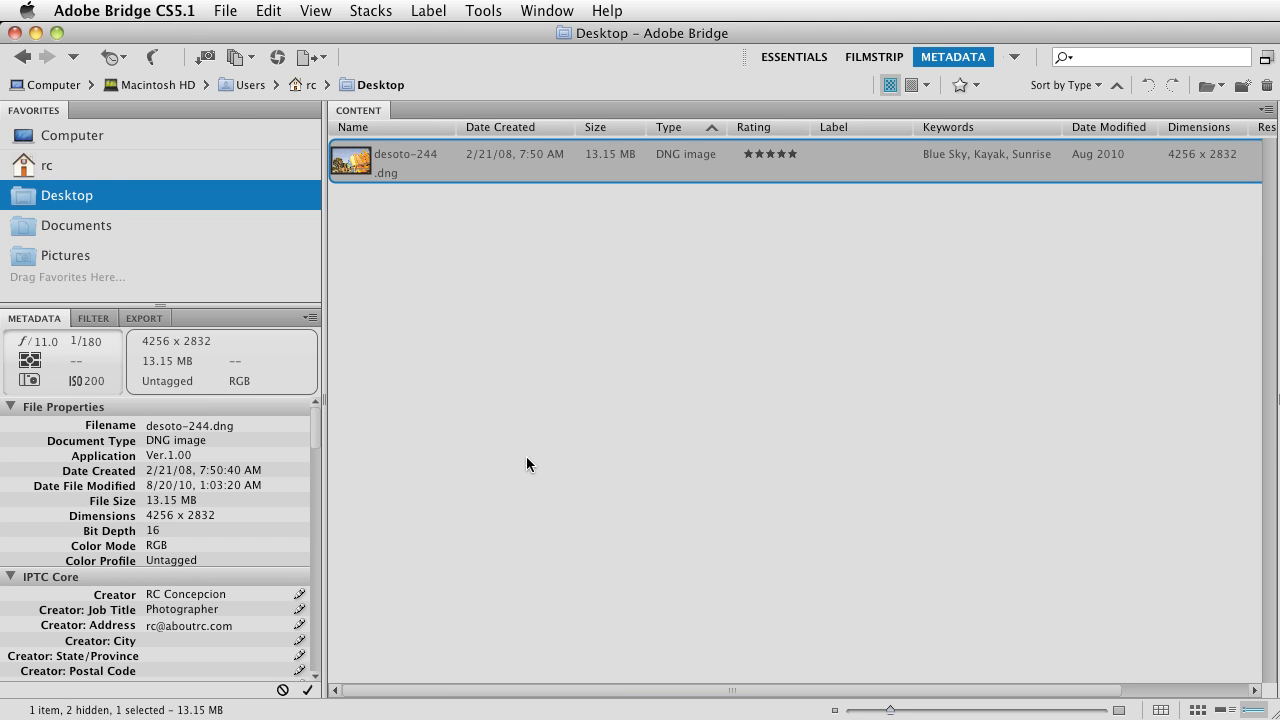
Start a new metadata template from the selected photo, append the 2011 Copyright metadata to it, and review the checked properties.
{"action": "left_click", "coordinate": [484, 8]}
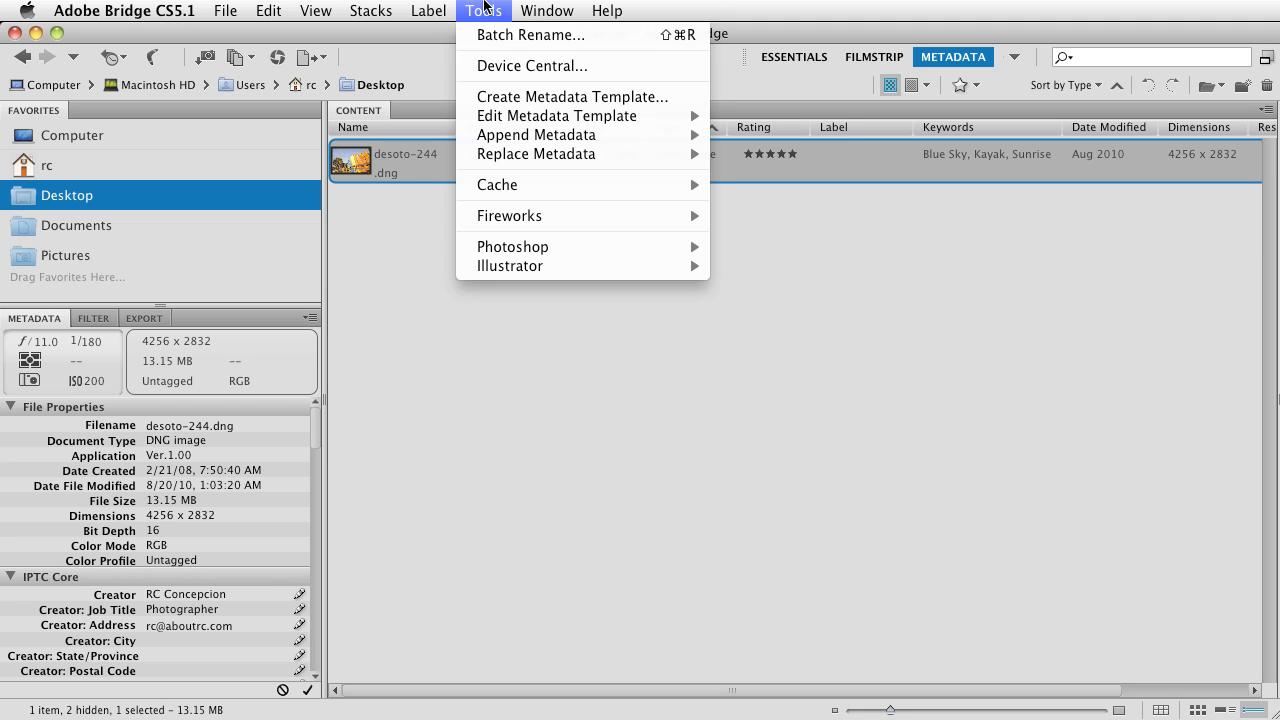
{"action": "mouse_move", "coordinate": [616, 118]}
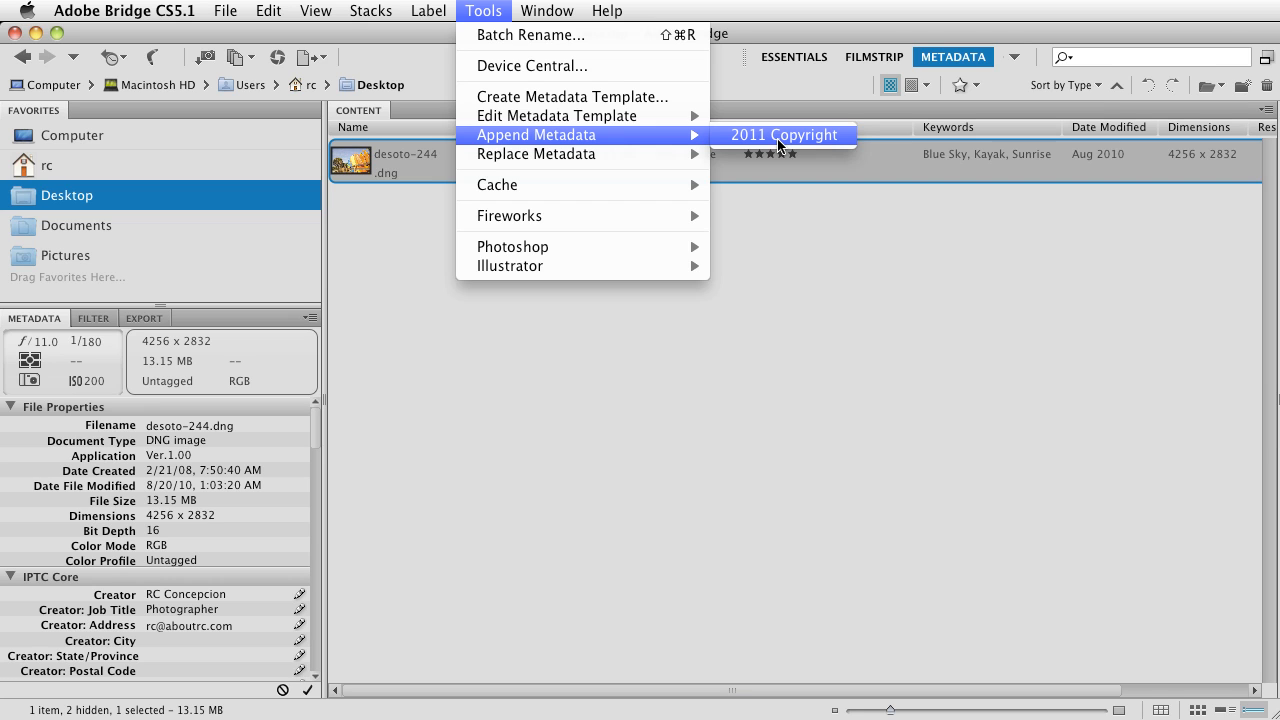
{"action": "left_click", "coordinate": [516, 98]}
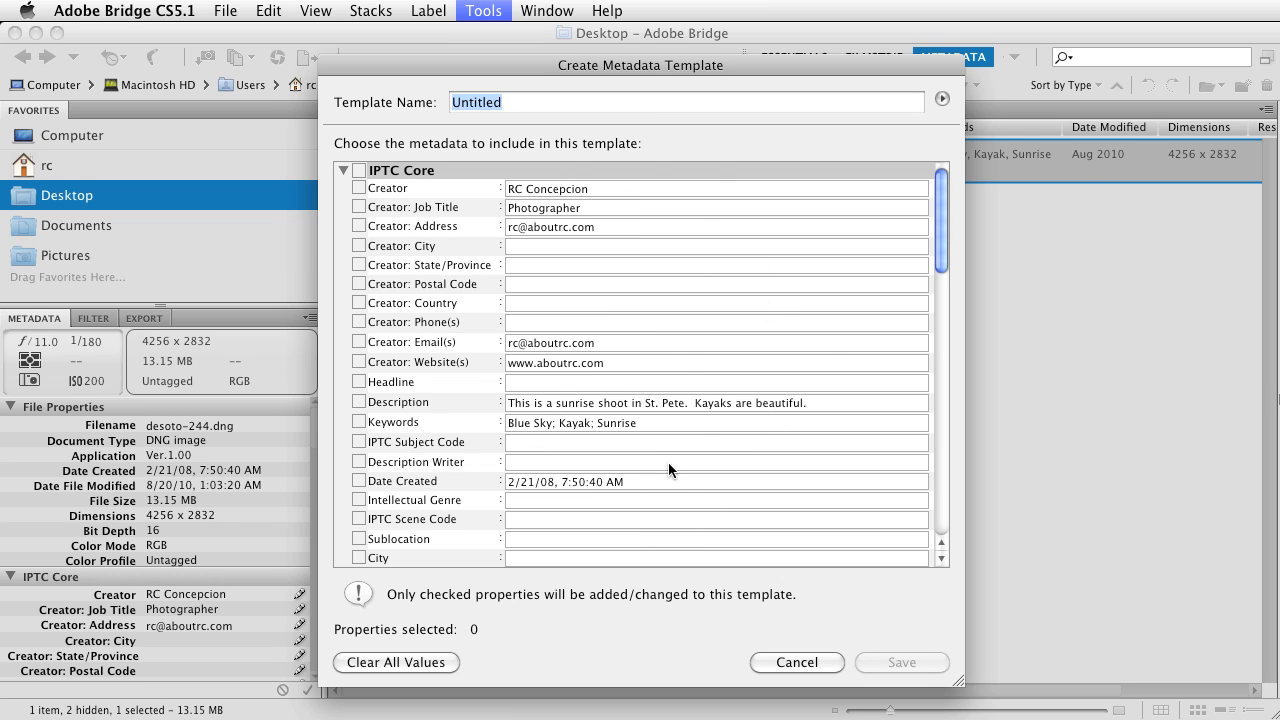
{"action": "left_click", "coordinate": [943, 99]}
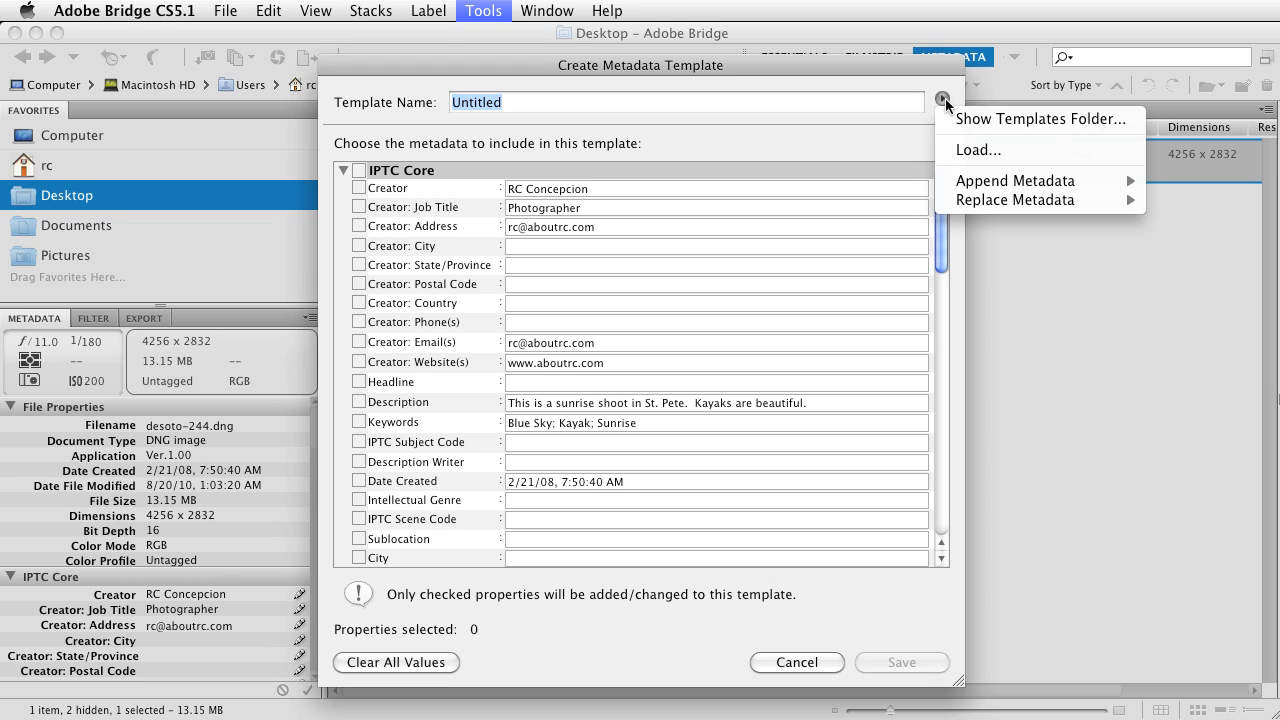
{"action": "mouse_move", "coordinate": [1086, 185]}
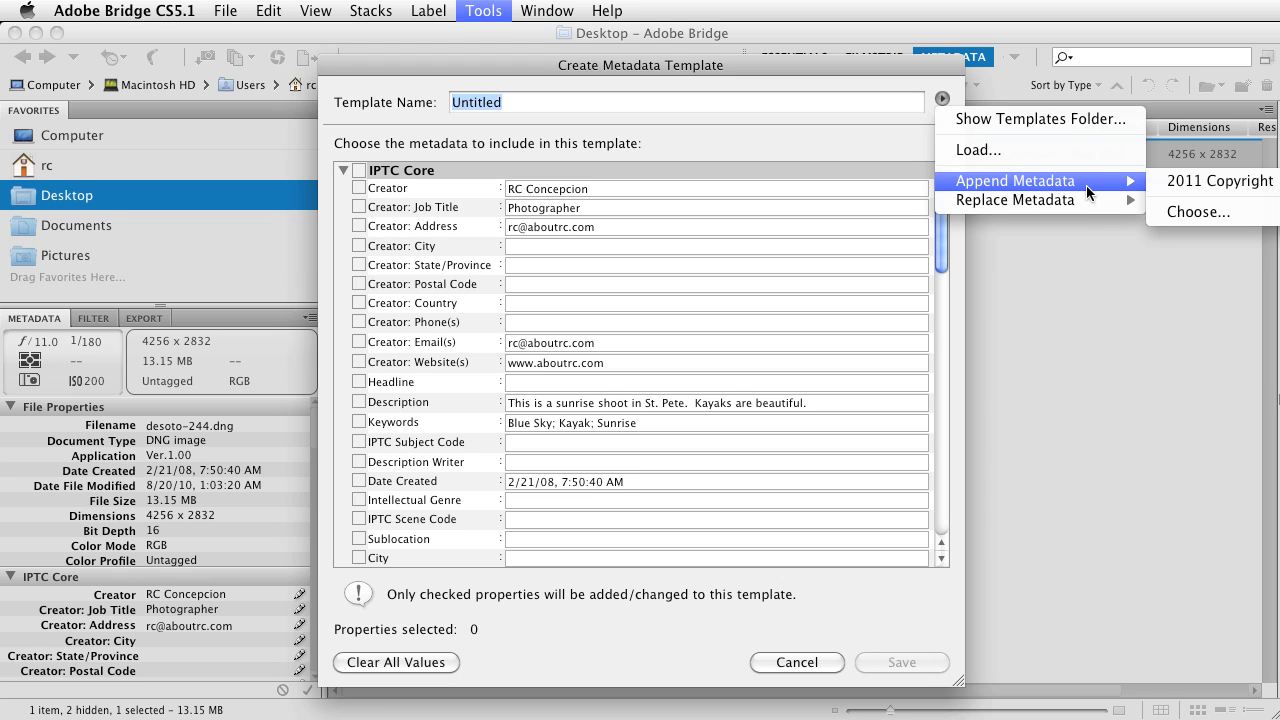
{"action": "left_click", "coordinate": [1222, 182]}
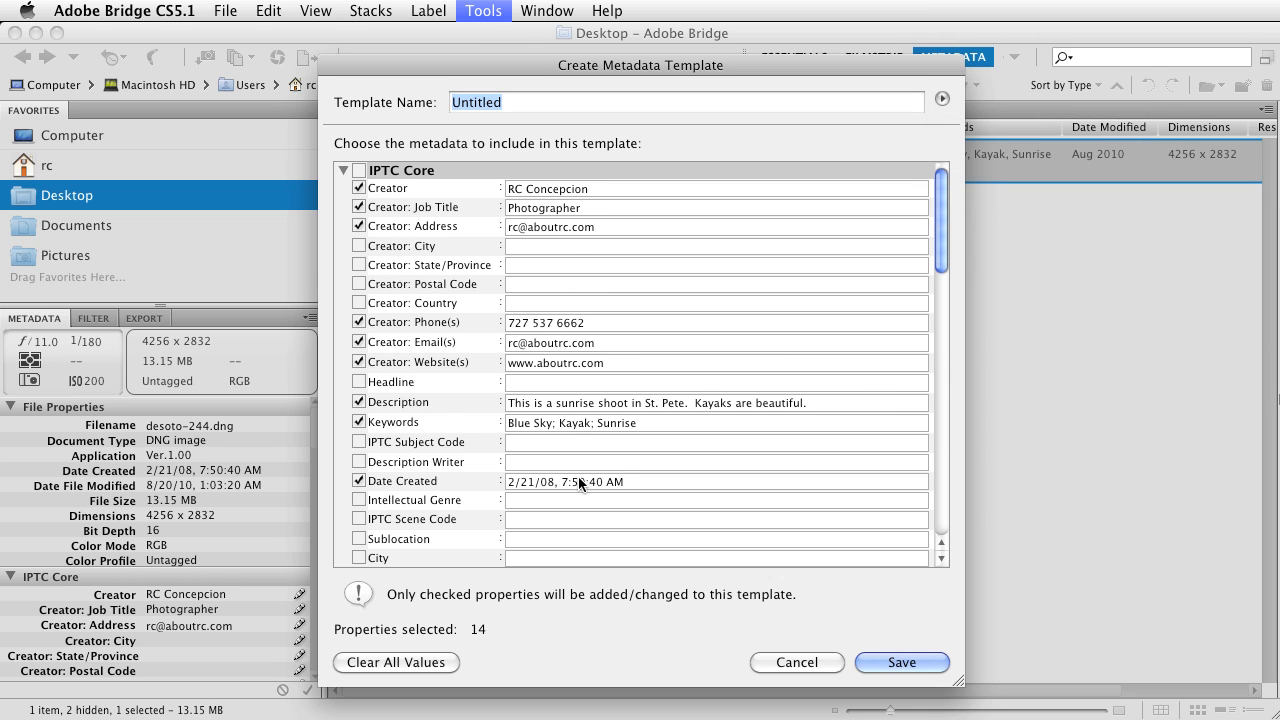
{"action": "scroll", "coordinate": [580, 480], "scroll_direction": "down", "scroll_amount": 5}
{"action": "scroll", "coordinate": [581, 479], "scroll_direction": "down", "scroll_amount": 5}
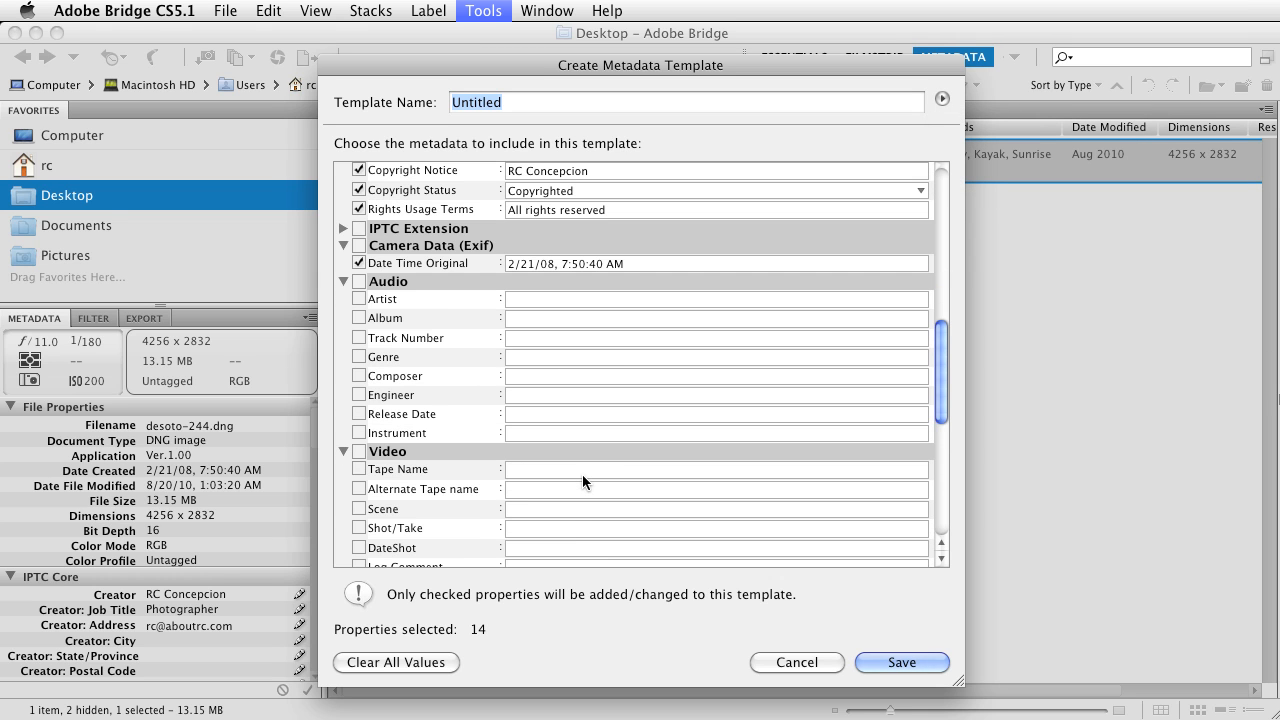
{"action": "scroll", "coordinate": [582, 481], "scroll_direction": "down", "scroll_amount": 5}
{"action": "scroll", "coordinate": [582, 474], "scroll_direction": "up", "scroll_amount": 12}
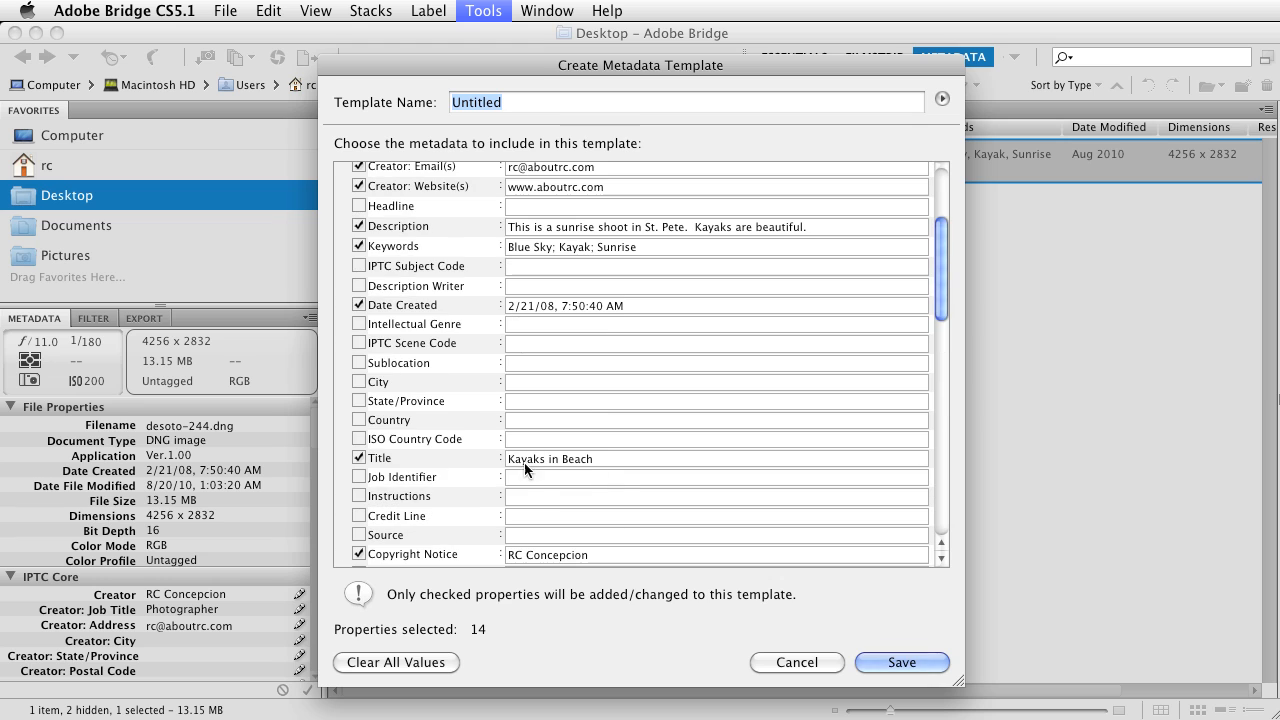
Put 2012 before the name in the Copyright Notice and add " - email me for licensing" after it, keeping the status Copyrighted.
{"action": "scroll", "coordinate": [557, 501], "scroll_direction": "down", "scroll_amount": 3}
{"action": "left_click", "coordinate": [530, 418]}
{"action": "left_click", "coordinate": [563, 396]}
{"action": "left_click", "coordinate": [517, 396]}
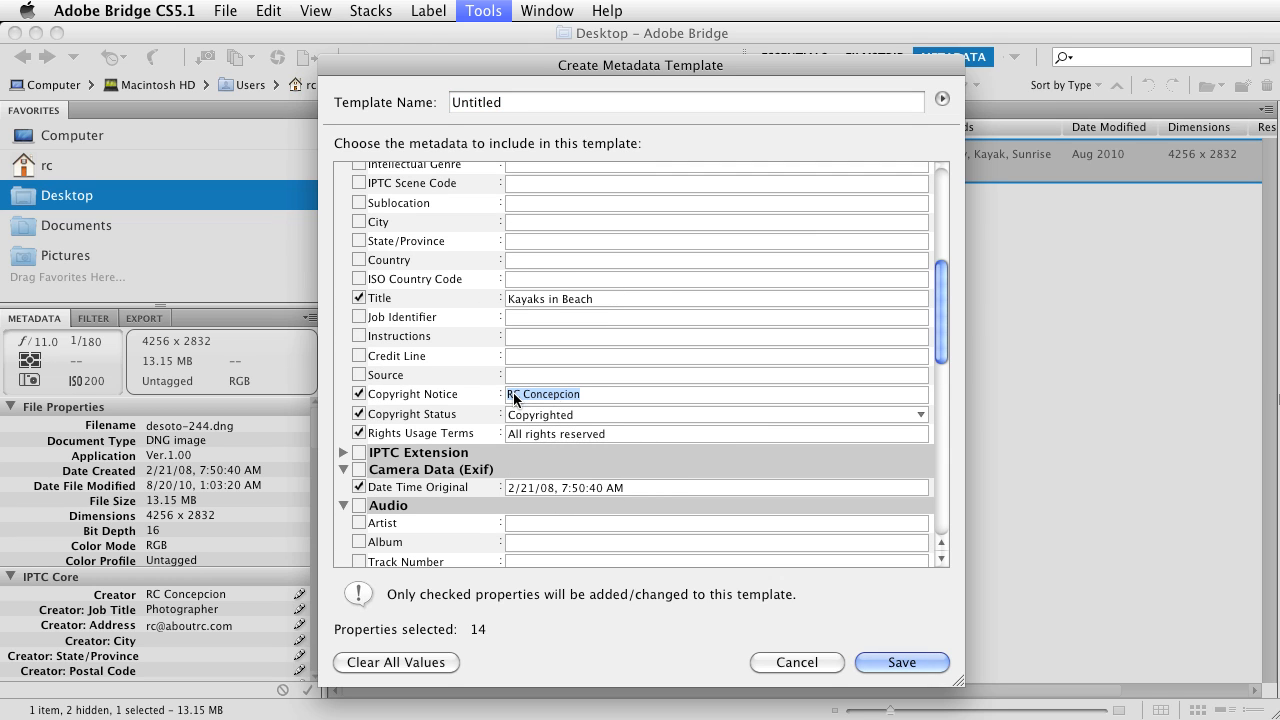
{"action": "left_click", "coordinate": [514, 397]}
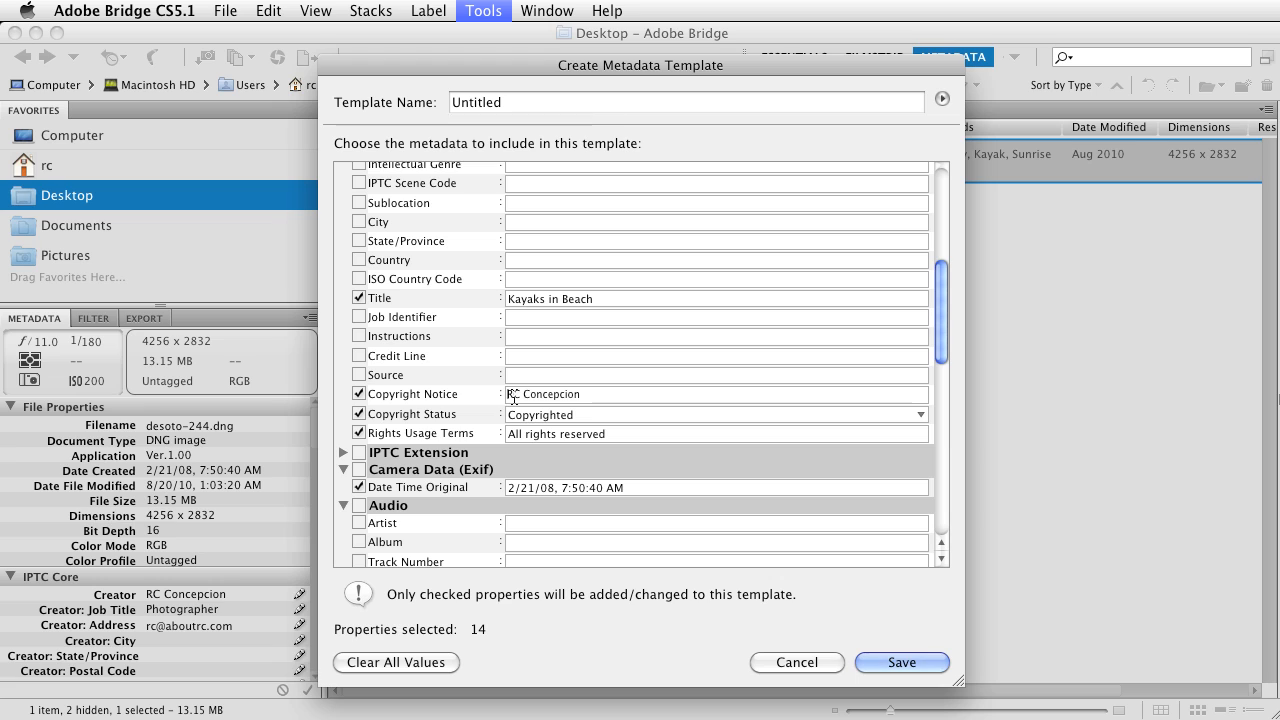
{"action": "type", "text": "2012 "}
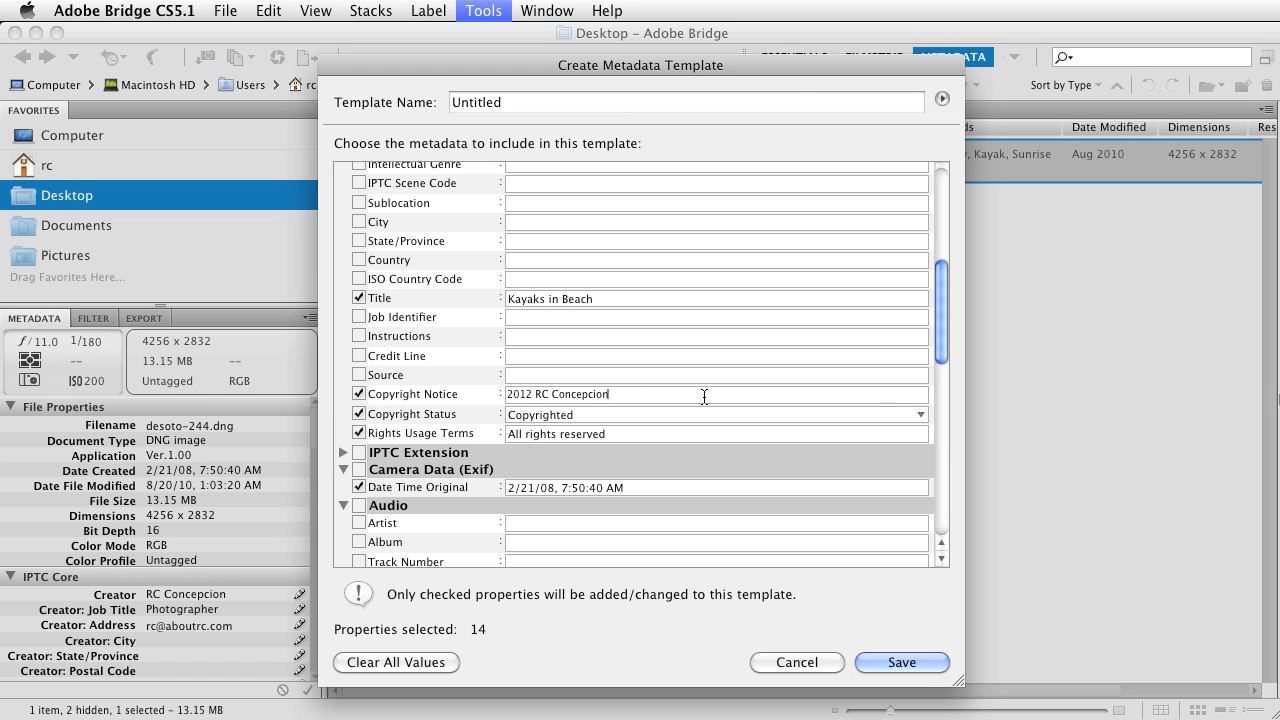
{"action": "type", "text": " - email me for licensing"}
{"action": "key", "text": "Tab"}
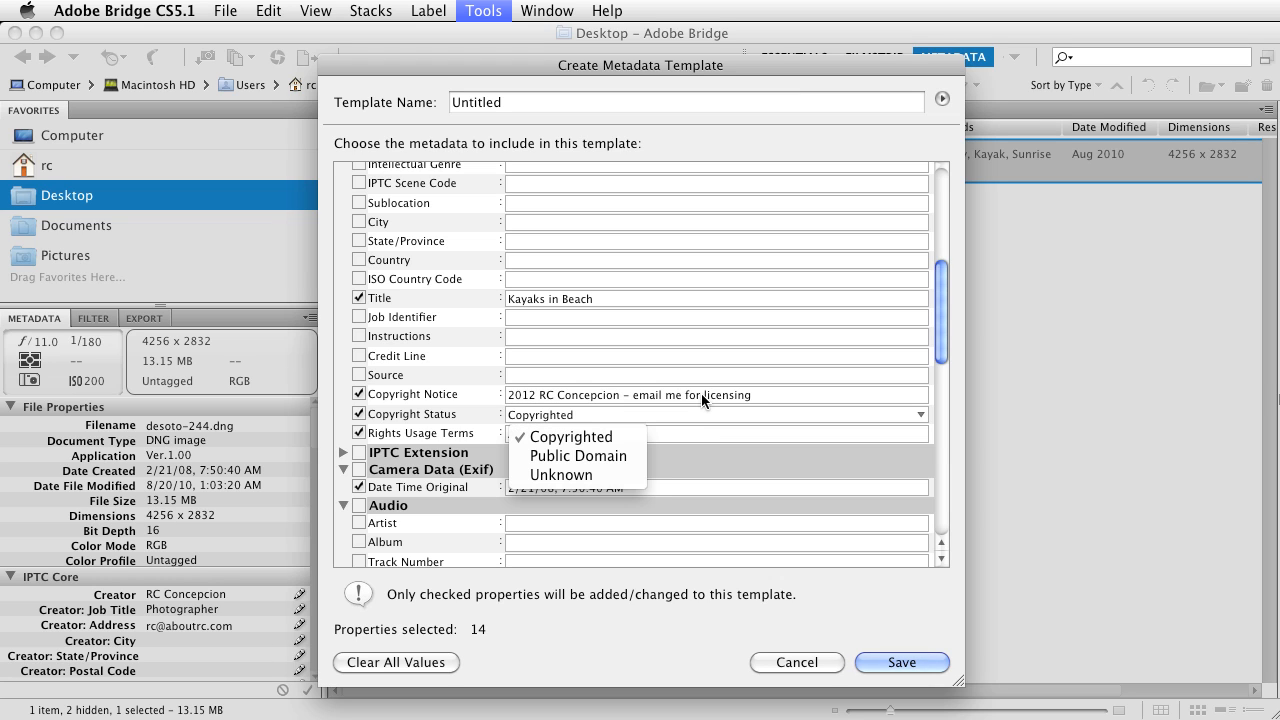
{"action": "left_click", "coordinate": [882, 379]}
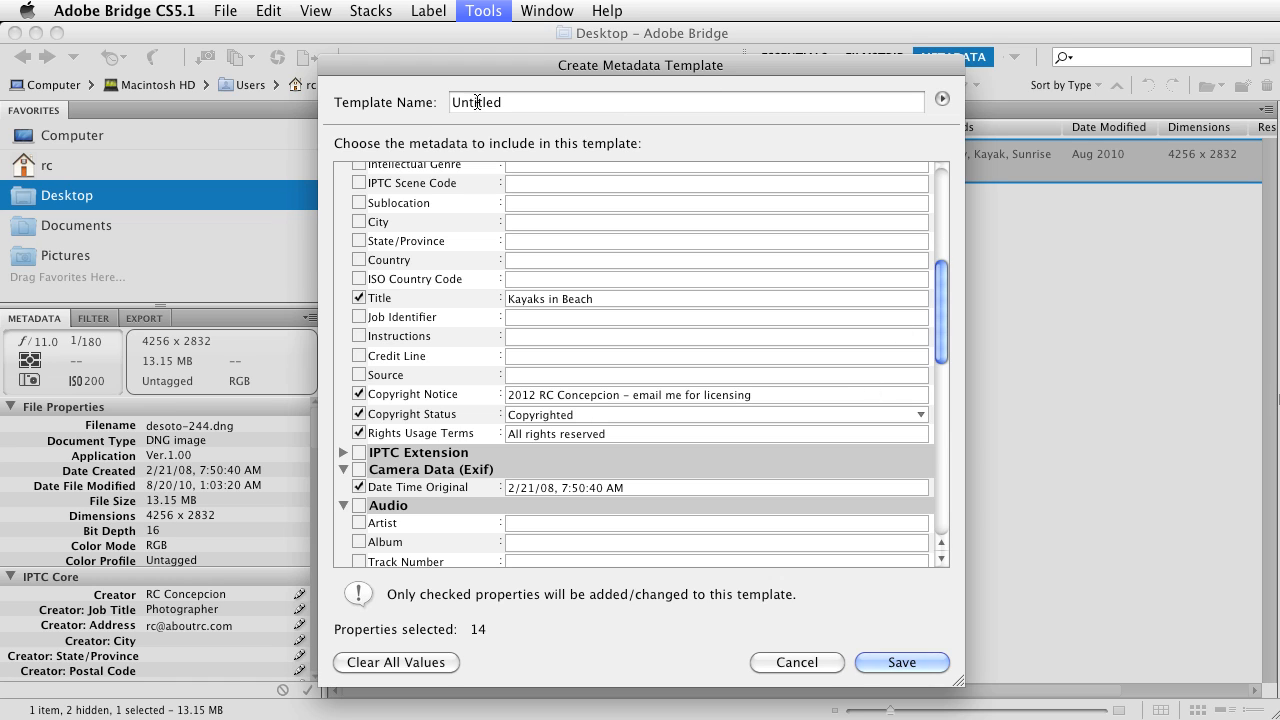
Name the metadata template 2012 Copyright and save it.
{"action": "left_click", "coordinate": [567, 100]}
{"action": "double_click", "coordinate": [562, 101]}
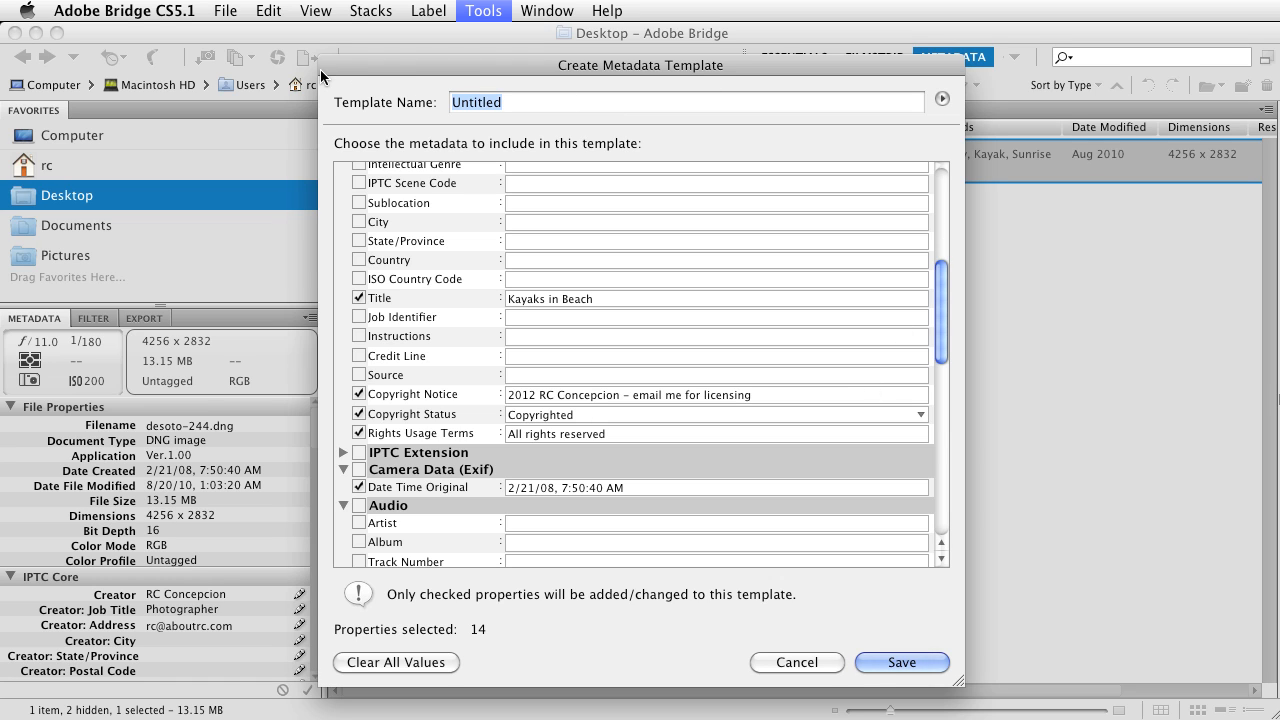
{"action": "type", "text": "2012 C"}
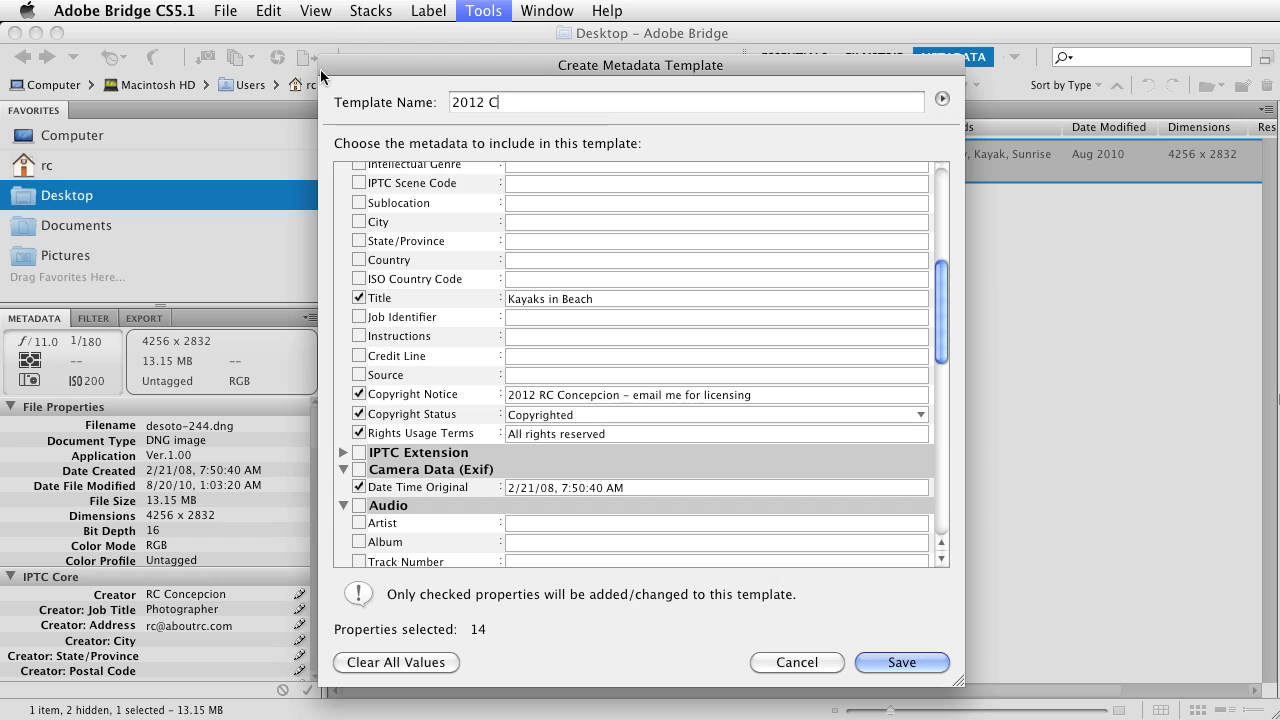
{"action": "type", "text": "opyright"}
{"action": "key", "text": "Return"}
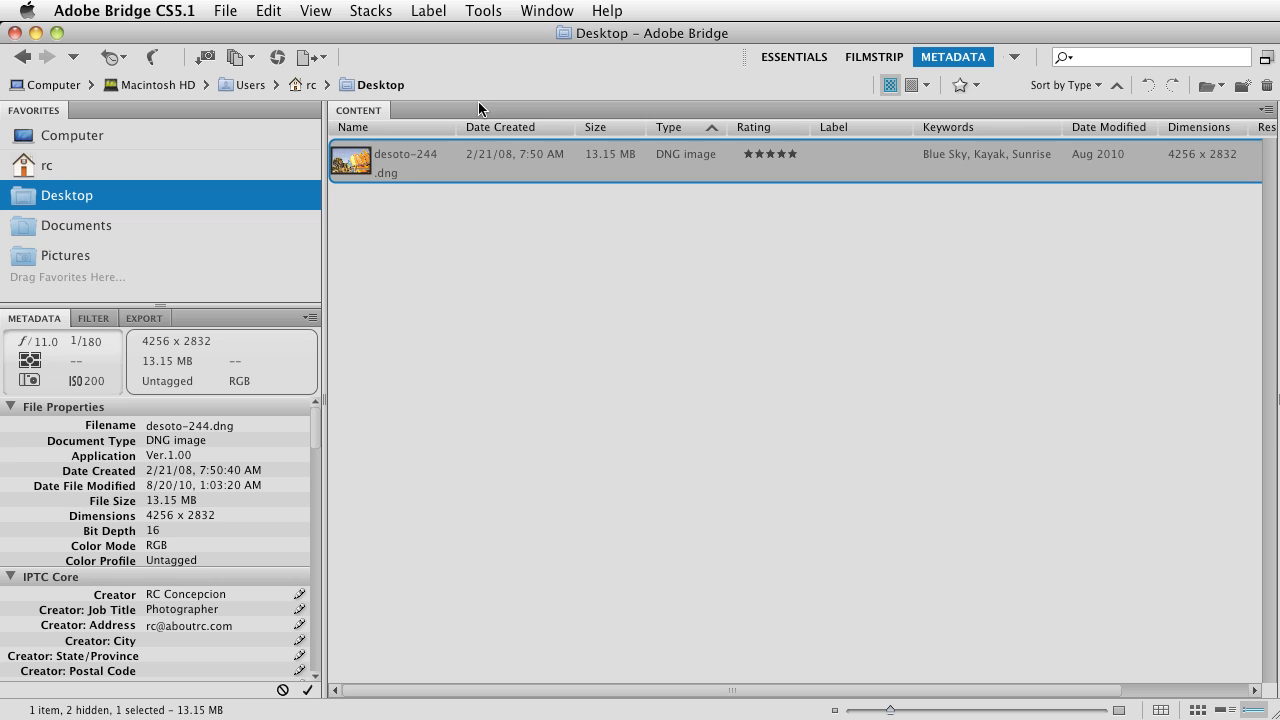
Append the 2012 Copyright metadata template to the selected desoto-244.dng photo.
{"action": "left_click", "coordinate": [484, 10]}
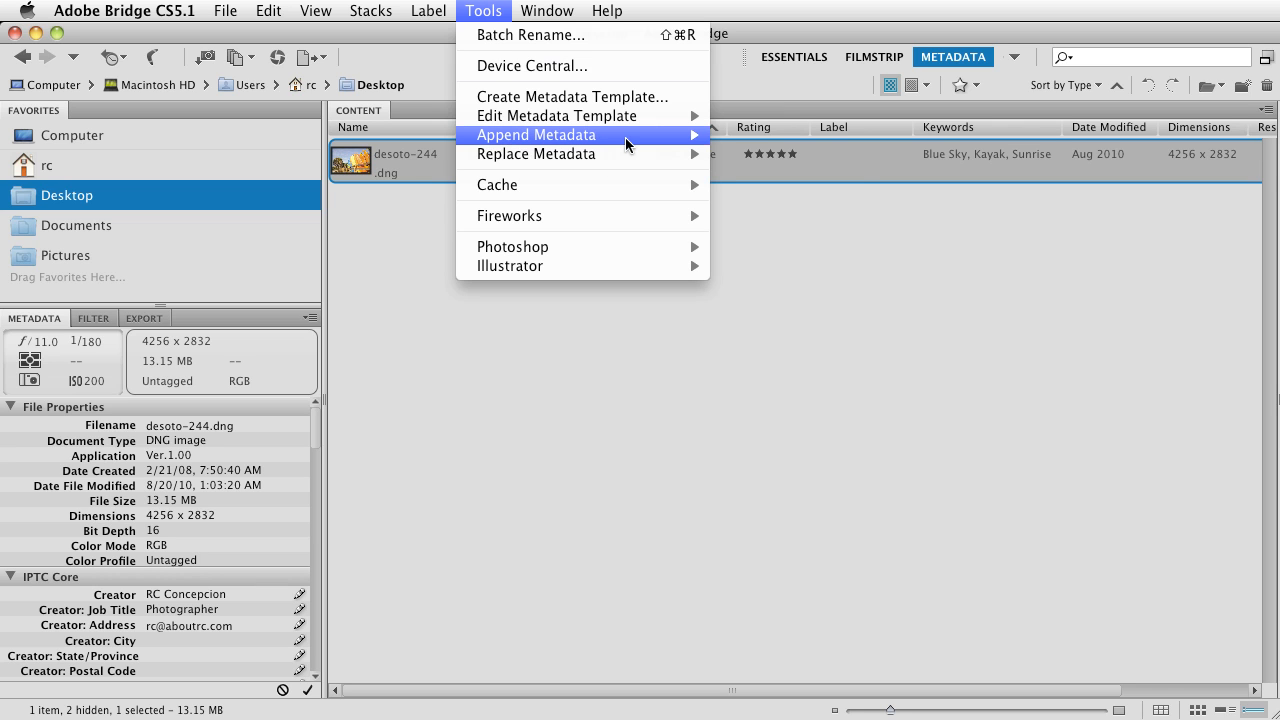
{"action": "mouse_move", "coordinate": [626, 136]}
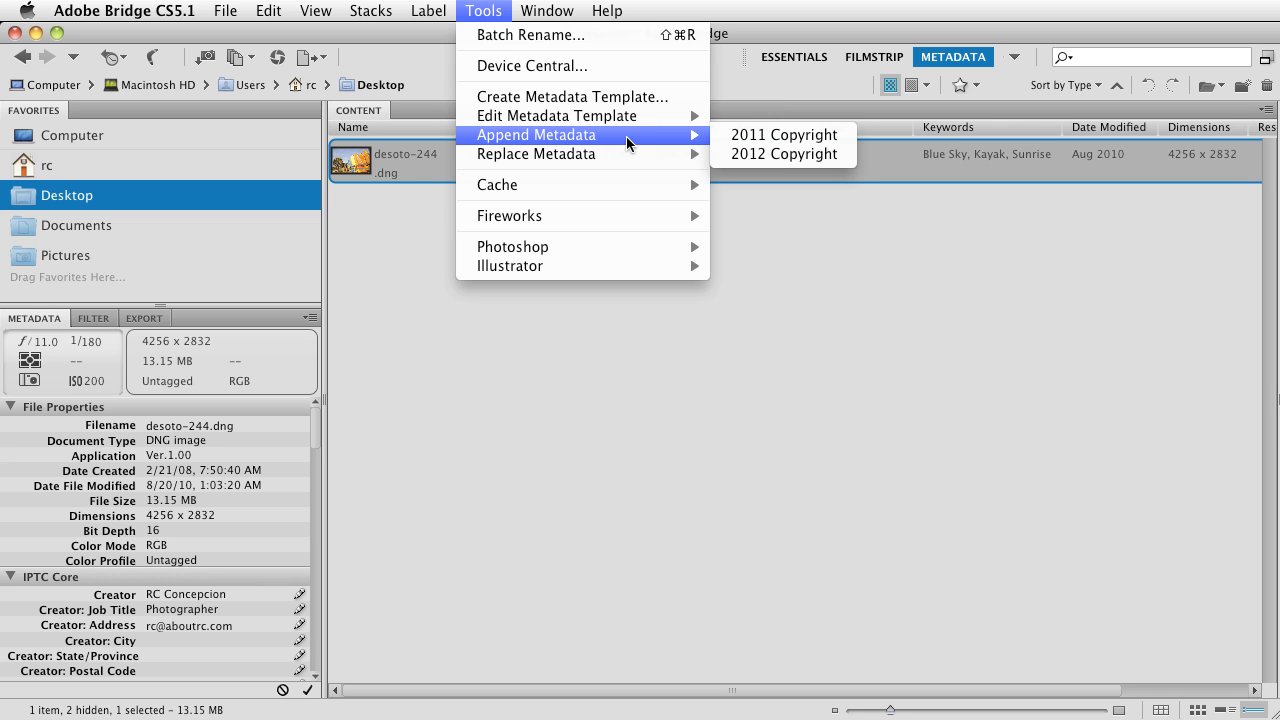
{"action": "left_click", "coordinate": [837, 156]}
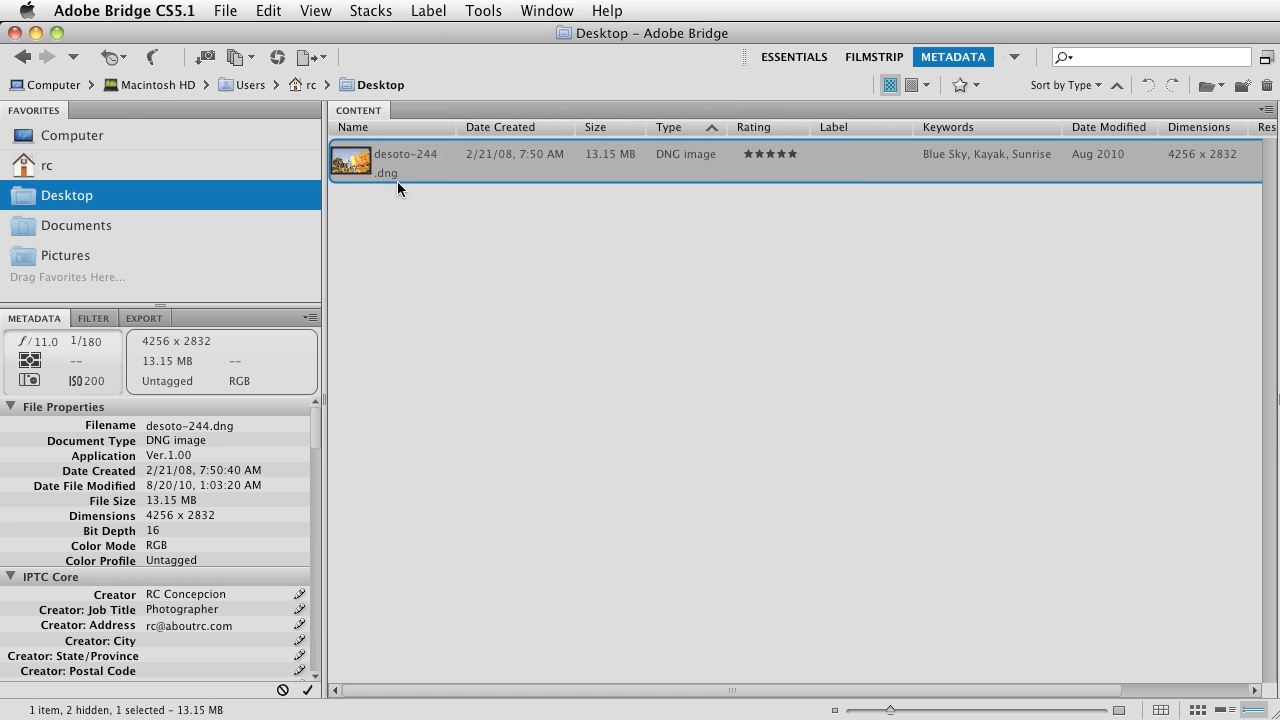
Switch to Photoshop with desoto-244.dng open and move the floating Actions panel higher in the workspace.
{"action": "left_click", "coordinate": [36, 33]}
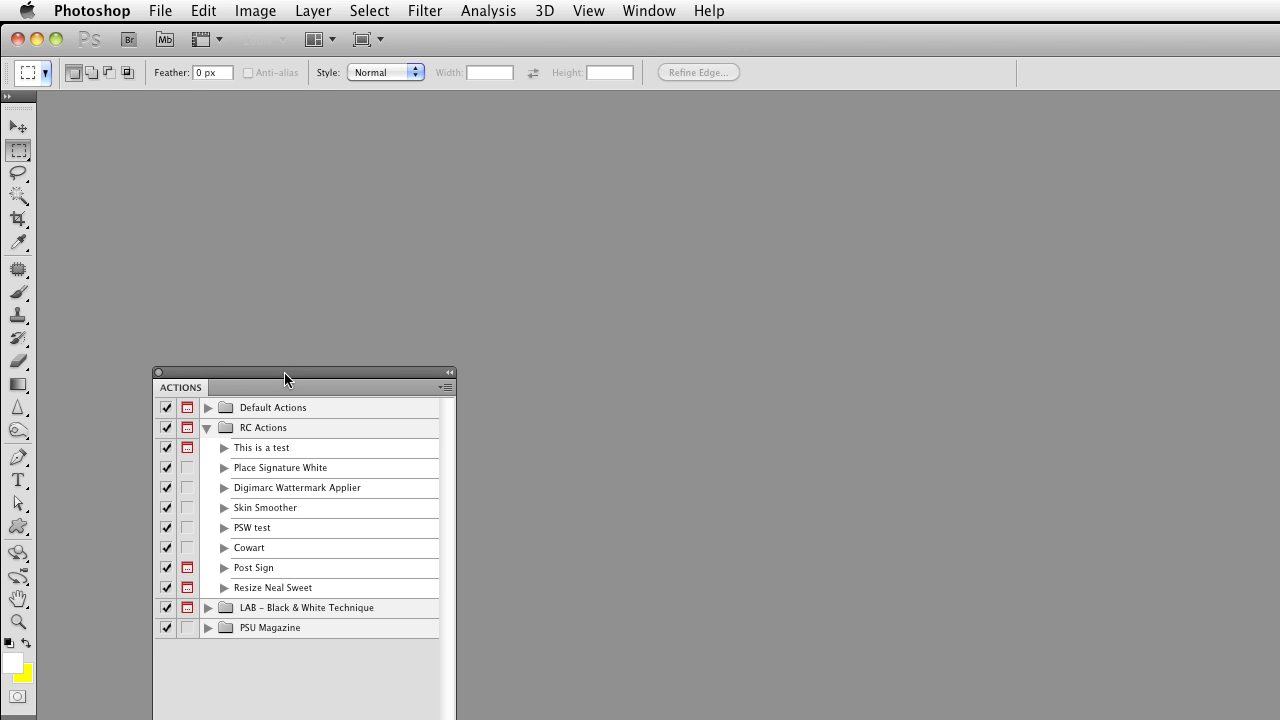
{"action": "left_click_drag", "start_coordinate": [284, 372], "coordinate": [390, 145]}
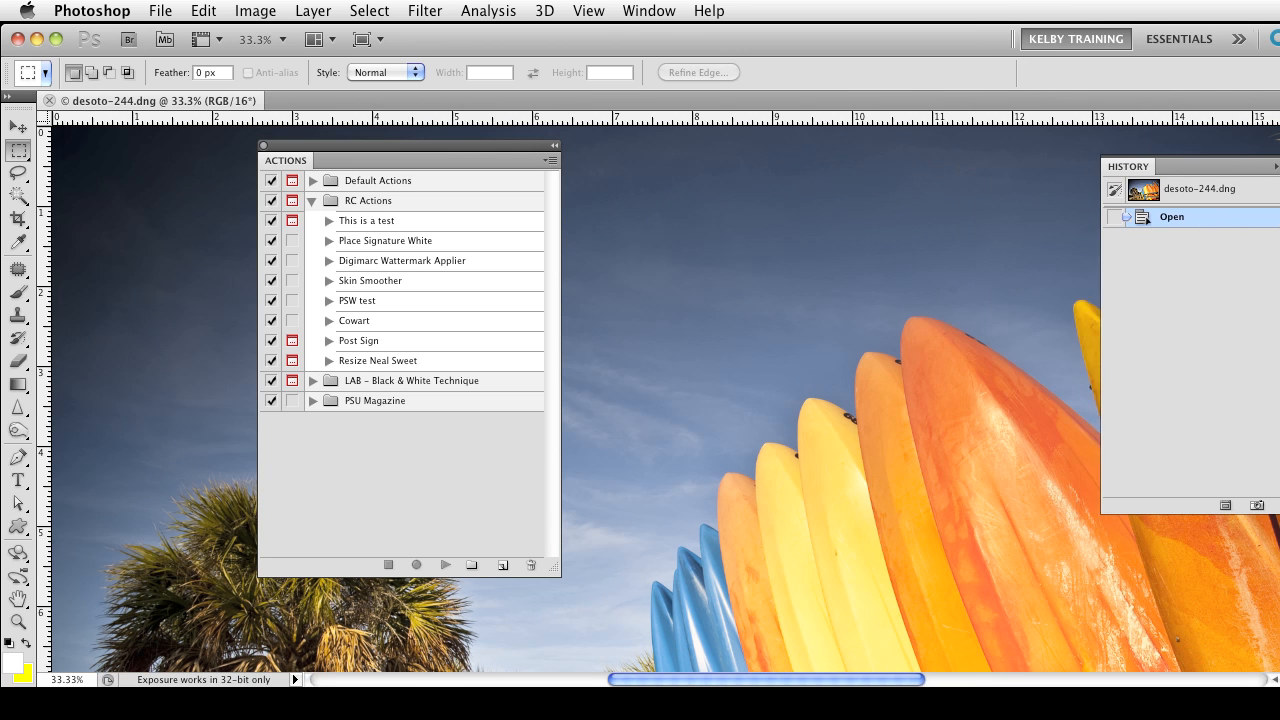
{"action": "left_click_drag", "start_coordinate": [824, 448], "coordinate": [655, 460]}
{"action": "left_click_drag", "start_coordinate": [860, 536], "coordinate": [842, 414]}
{"action": "left_click_drag", "start_coordinate": [691, 333], "coordinate": [709, 377]}
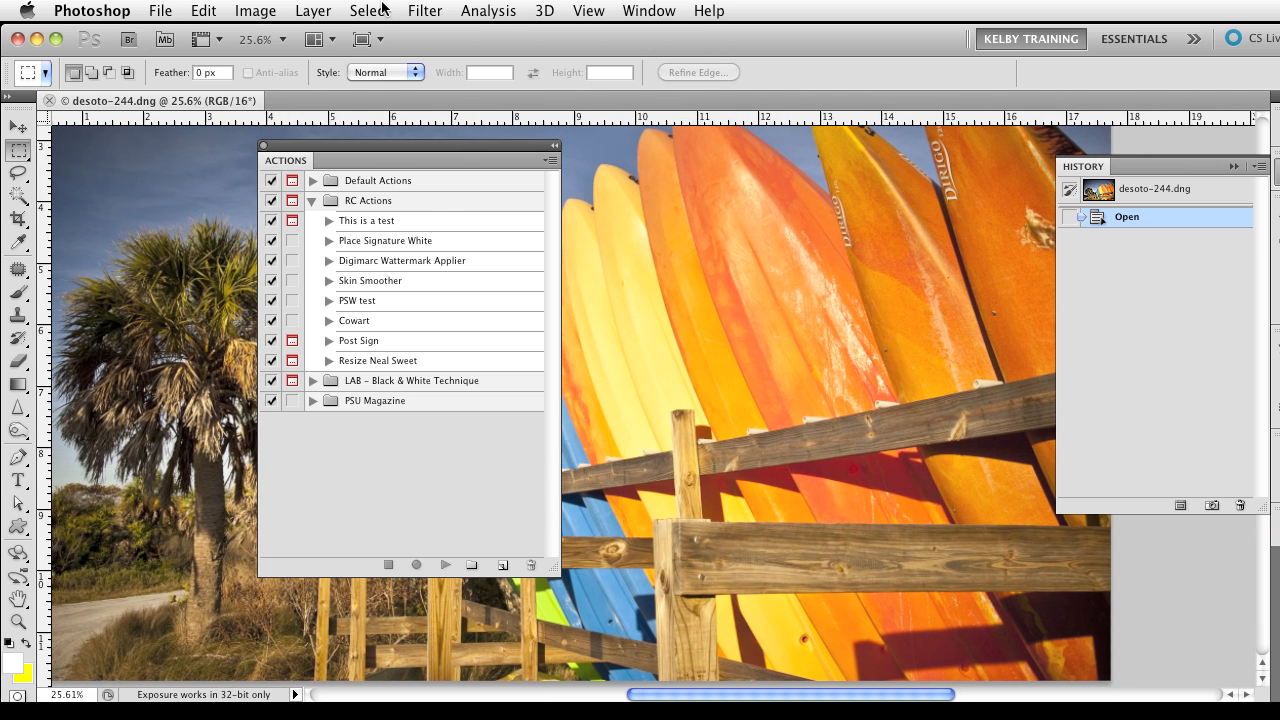
Convert the photo to 8 Bits/Channel and check the Digimarc watermark commands among the filters.
{"action": "left_click", "coordinate": [445, 10]}
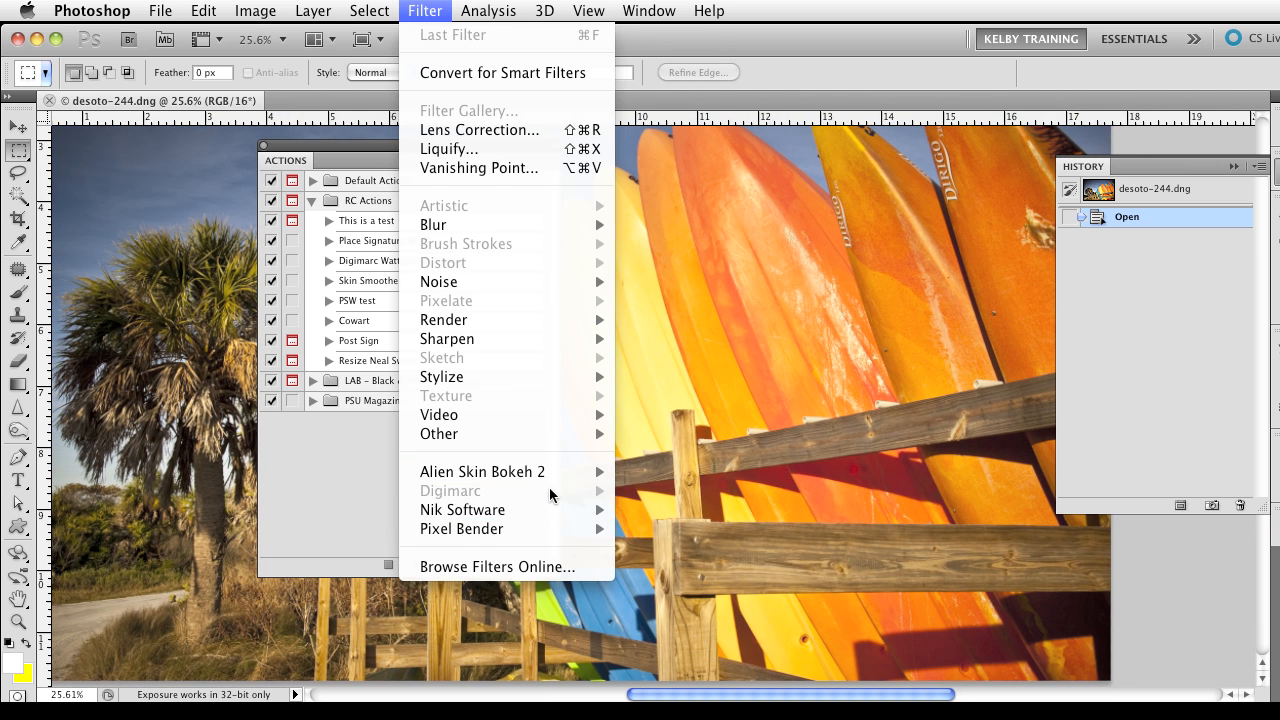
{"action": "mouse_move", "coordinate": [255, 10]}
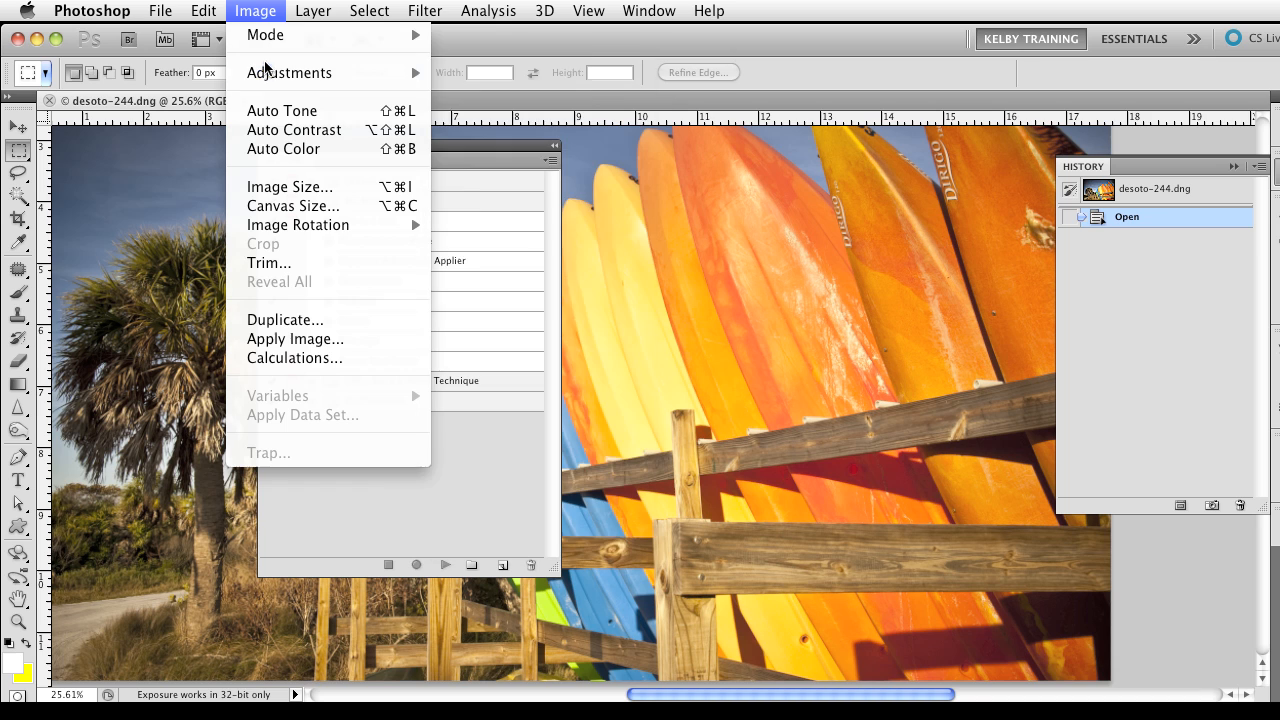
{"action": "mouse_move", "coordinate": [270, 35]}
{"action": "left_click", "coordinate": [490, 213]}
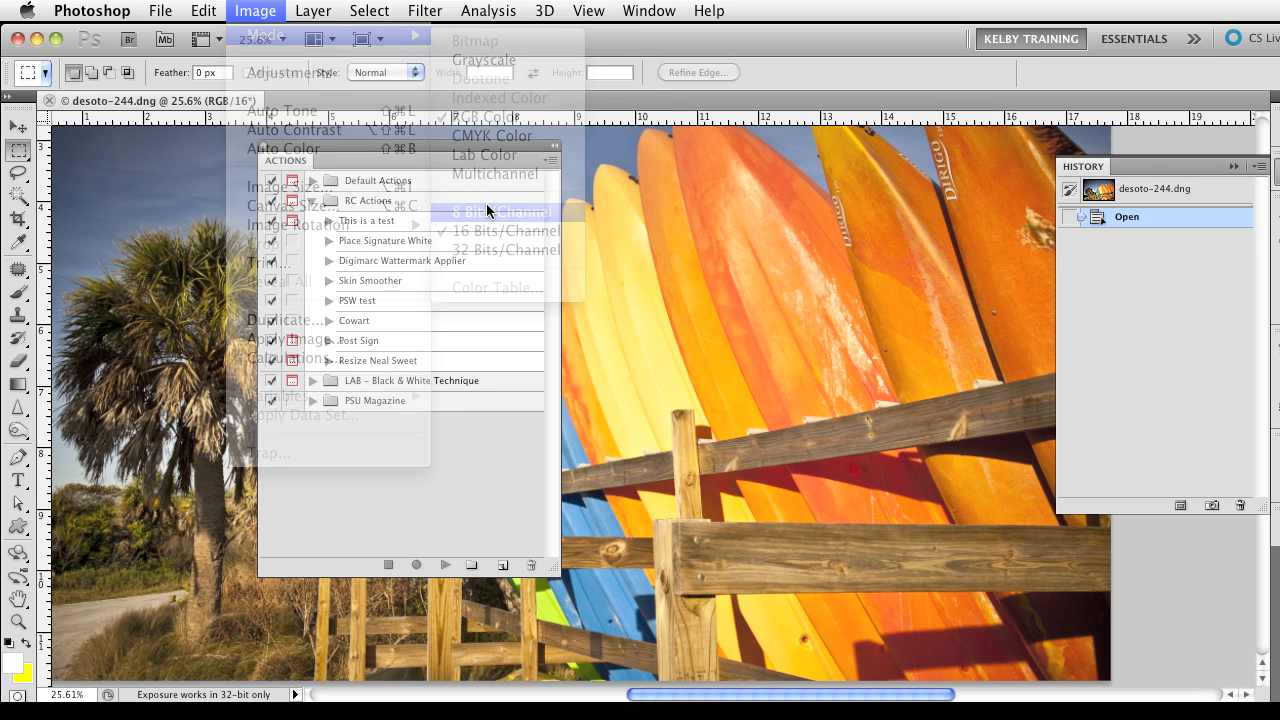
{"action": "left_click", "coordinate": [444, 10]}
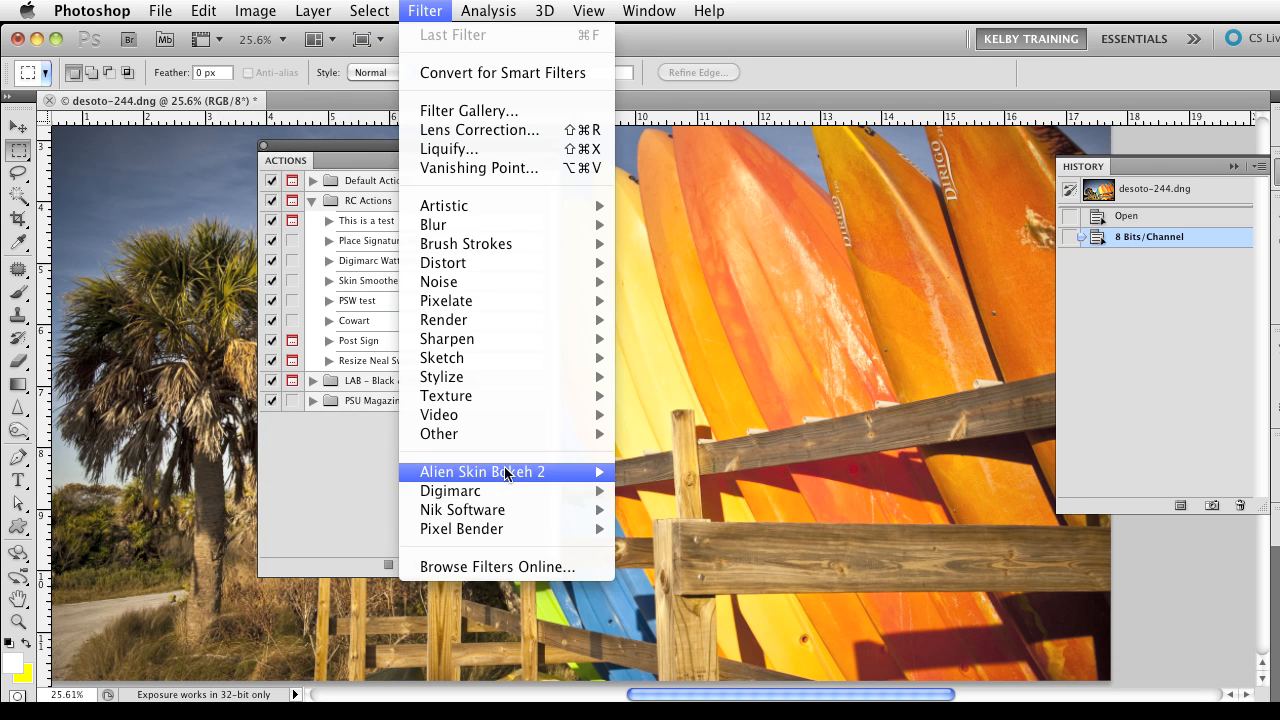
{"action": "mouse_move", "coordinate": [506, 494]}
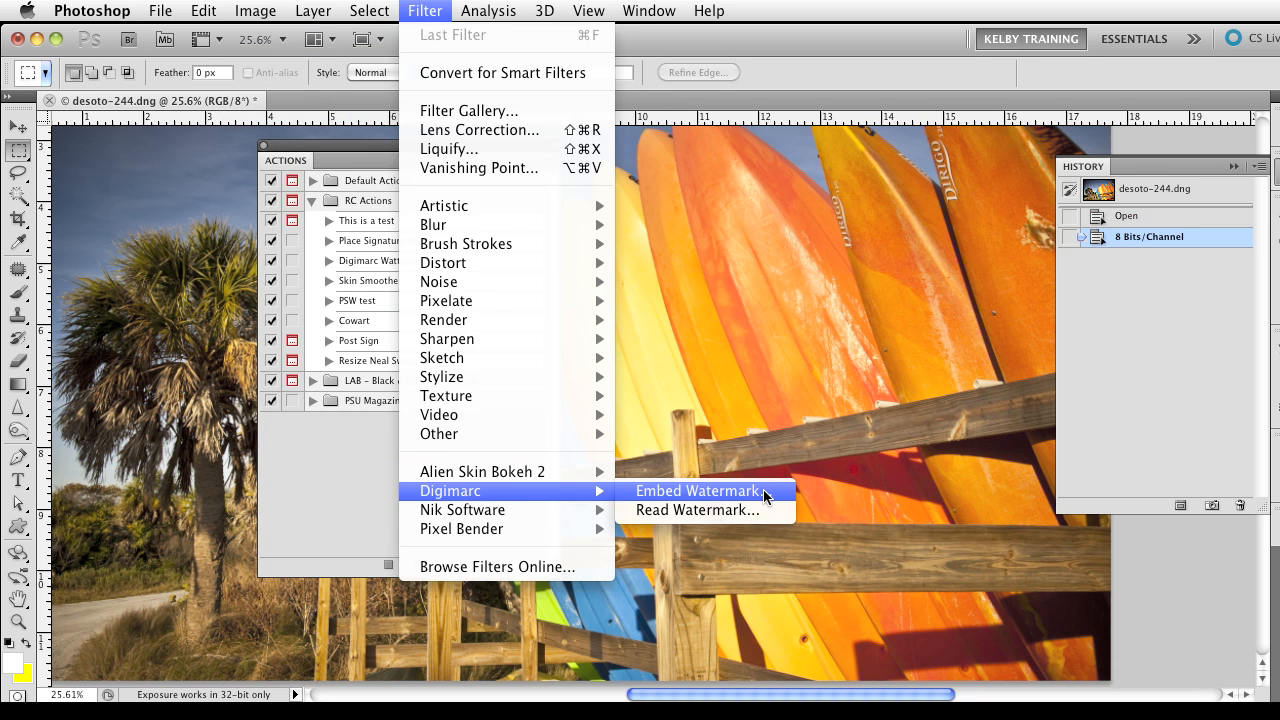
{"action": "left_click", "coordinate": [374, 466]}
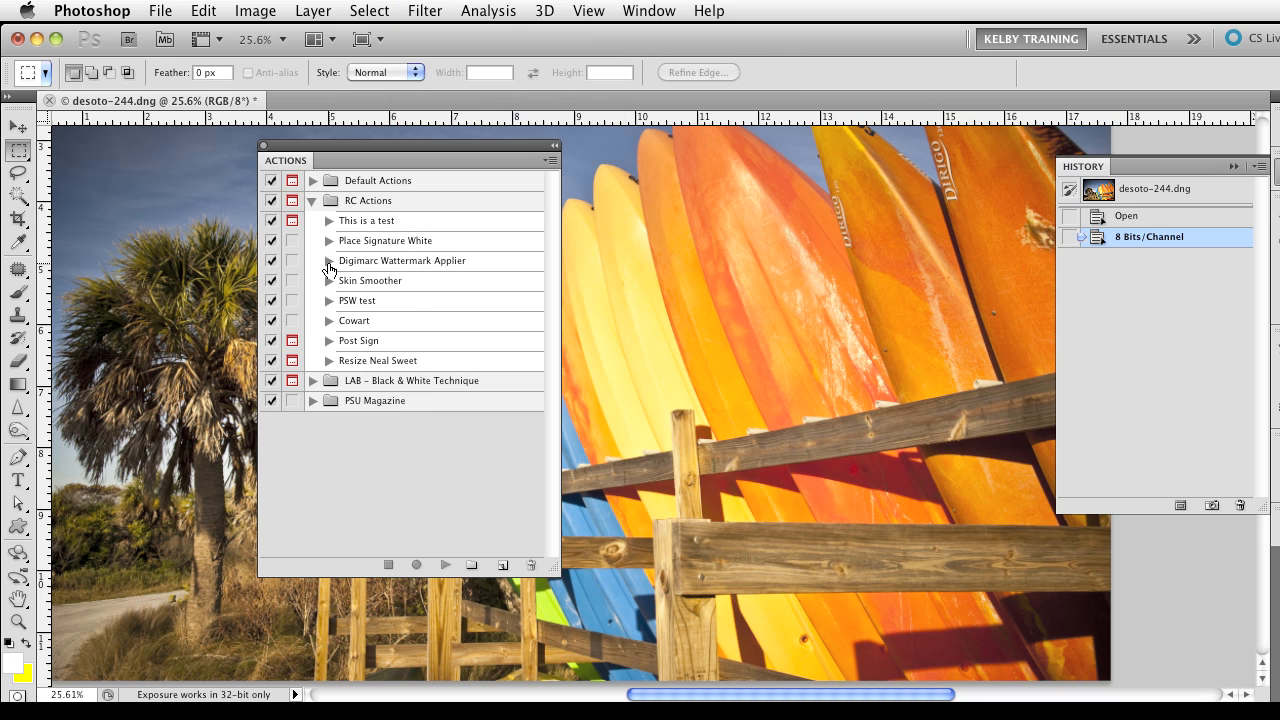
Examine the recorded settings of the Convert Mode and Embed Watermark steps in the Digimarc Wattermark Applier action.
{"action": "left_click", "coordinate": [328, 262]}
{"action": "left_click", "coordinate": [343, 283]}
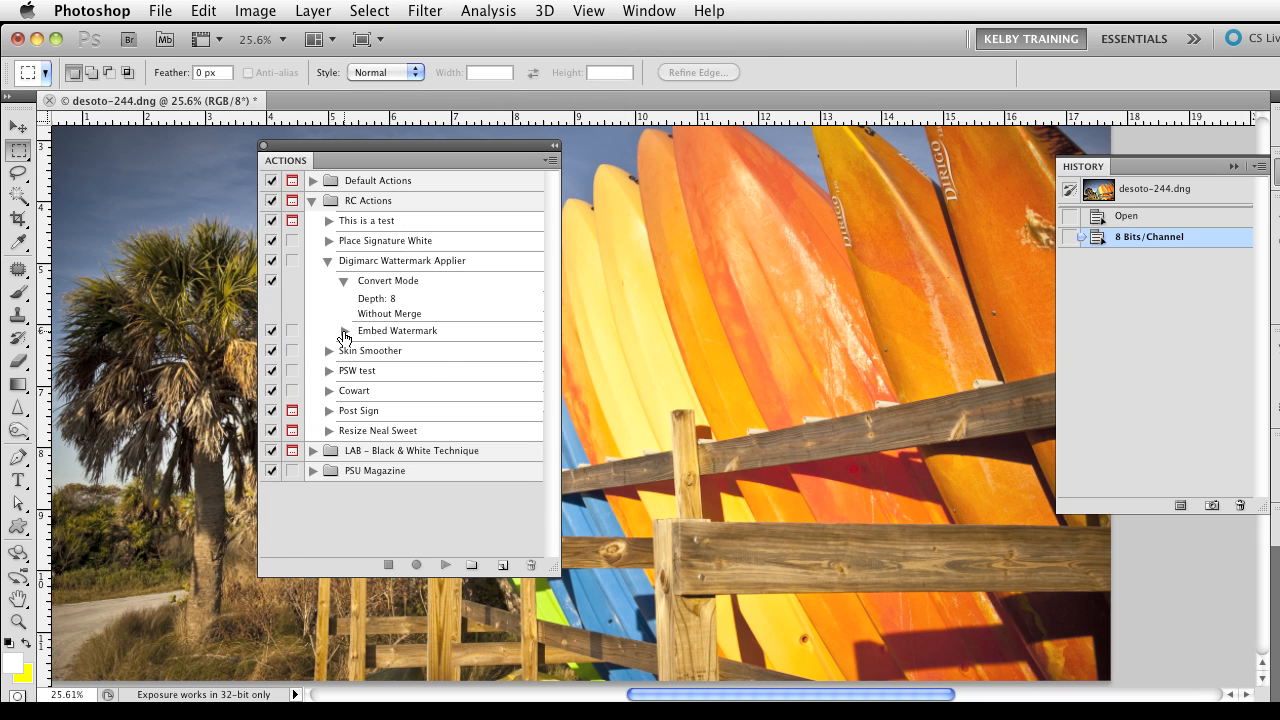
{"action": "left_click", "coordinate": [344, 332]}
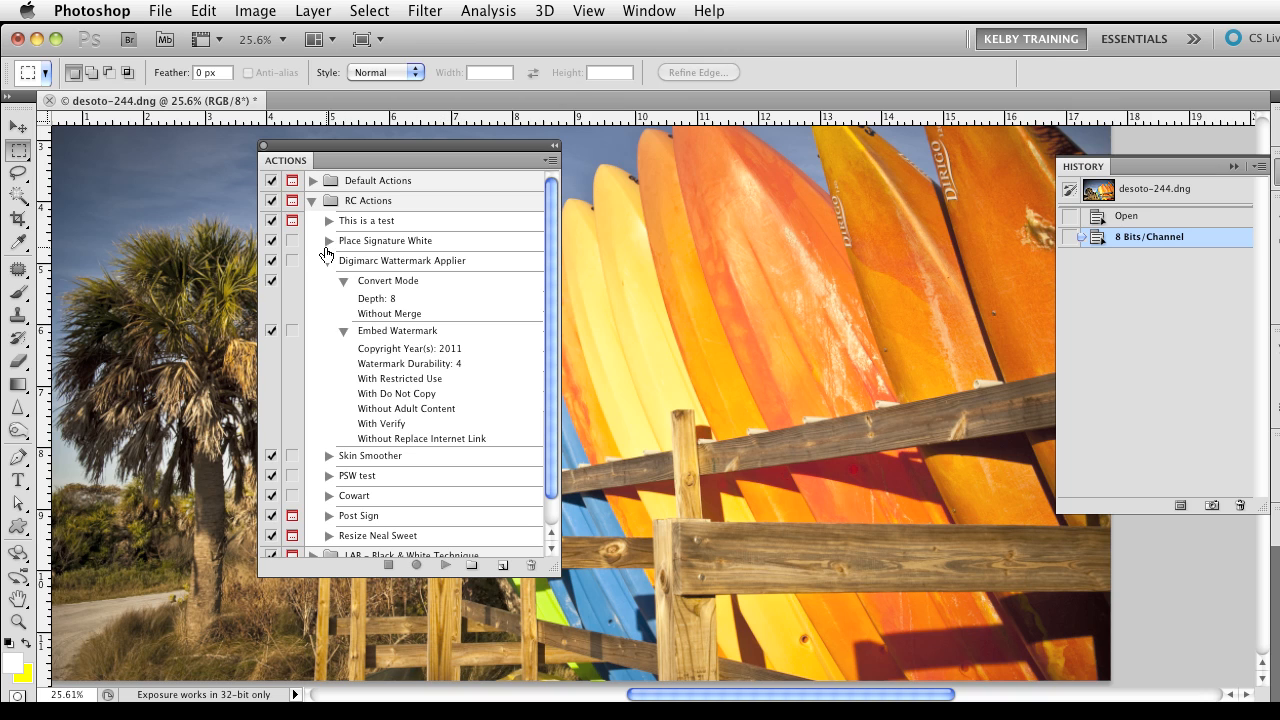
{"action": "left_click", "coordinate": [329, 262]}
{"action": "left_click", "coordinate": [329, 262]}
{"action": "left_click", "coordinate": [344, 283]}
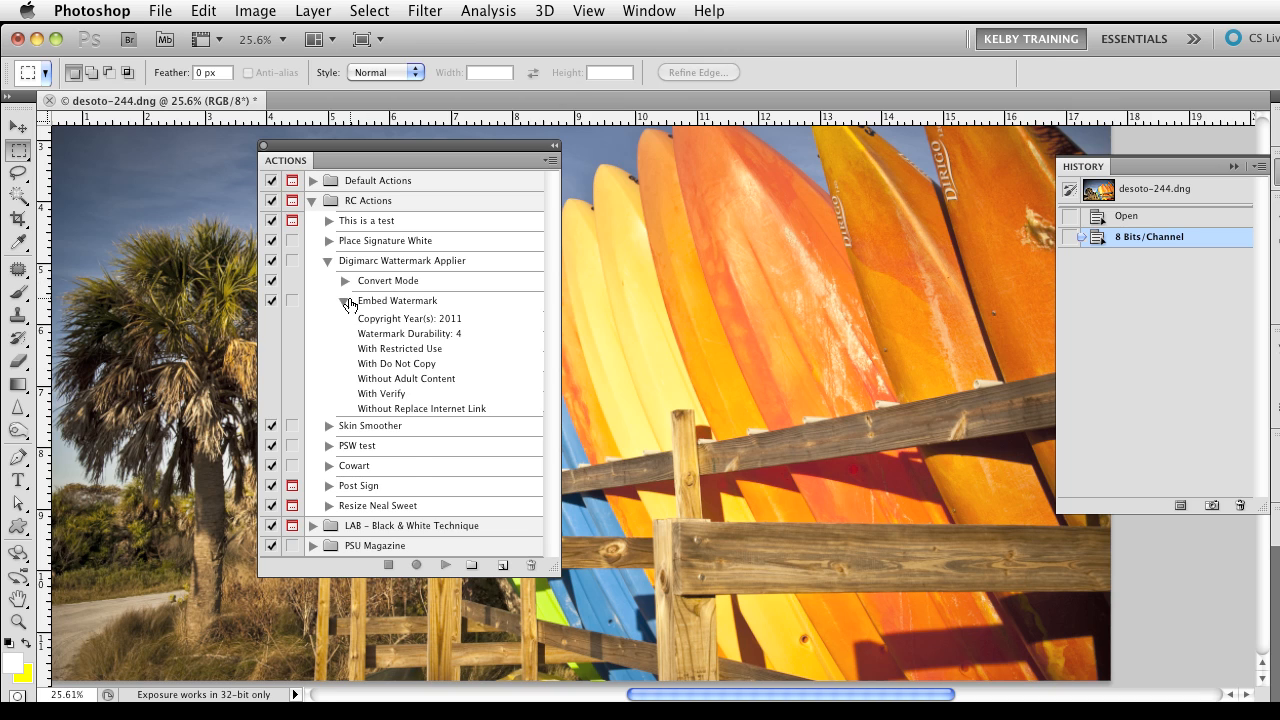
{"action": "left_click", "coordinate": [345, 301]}
Start recording after the Convert Mode step of the Digimarc Wattermark Applier action and open the Digimarc Embed Watermark filter.
{"action": "left_click", "coordinate": [412, 303]}
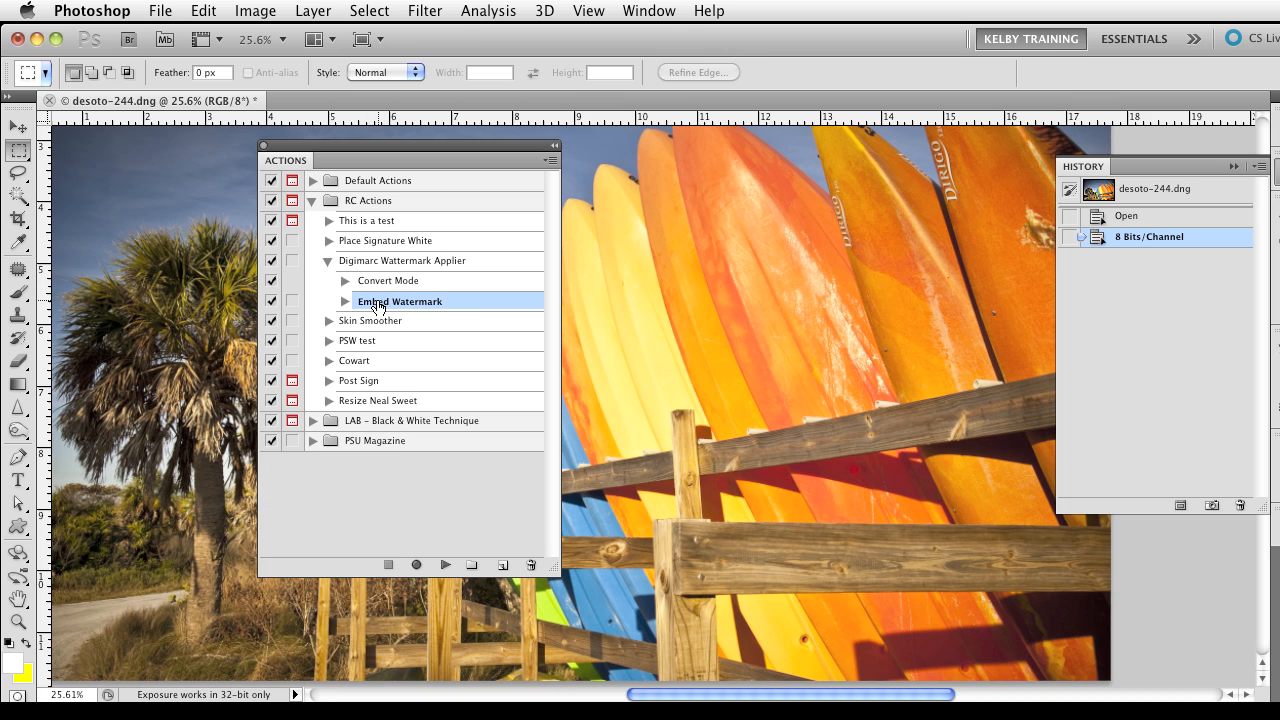
{"action": "left_click", "coordinate": [461, 281]}
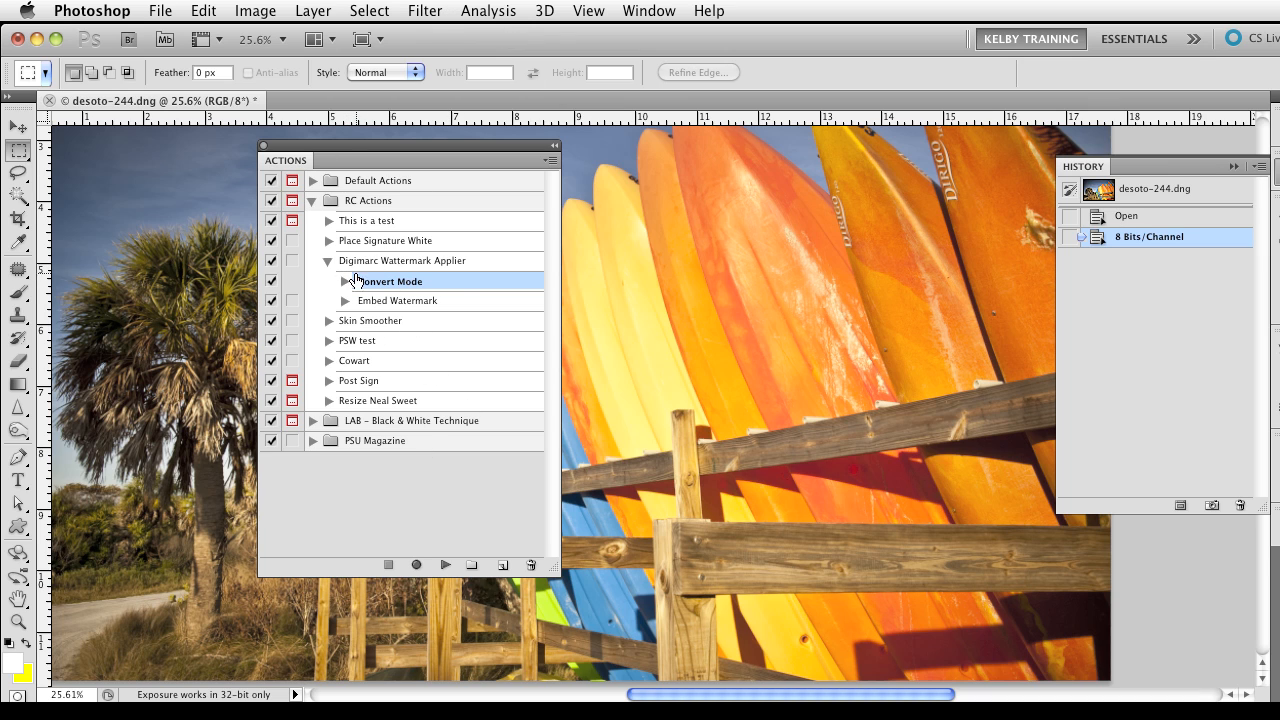
{"action": "left_click", "coordinate": [418, 566]}
{"action": "left_click", "coordinate": [436, 10]}
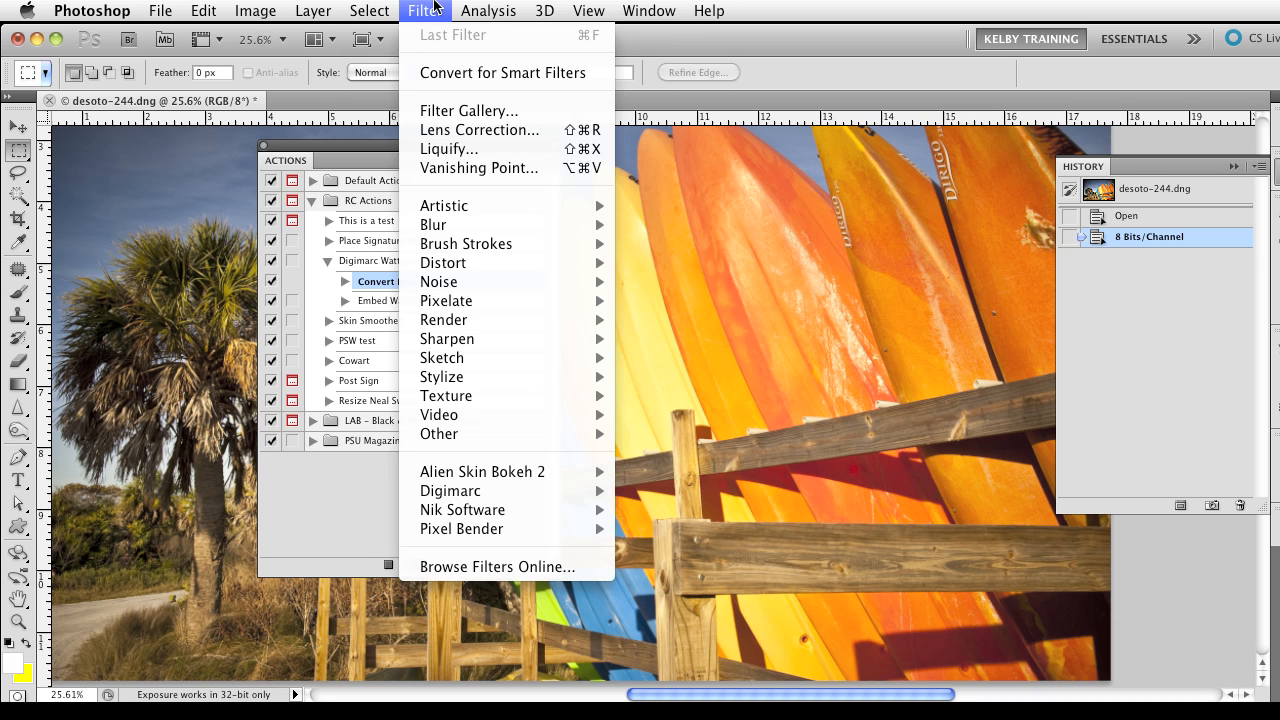
{"action": "mouse_move", "coordinate": [536, 492]}
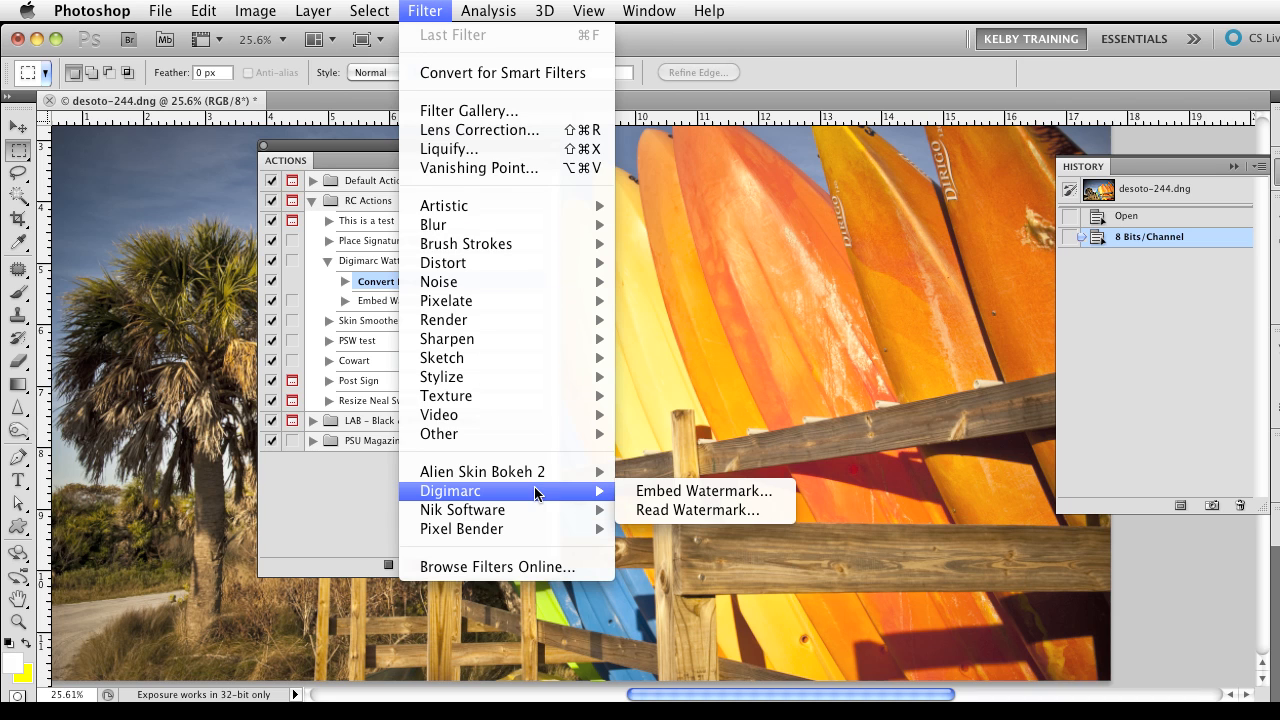
{"action": "left_click", "coordinate": [712, 491]}
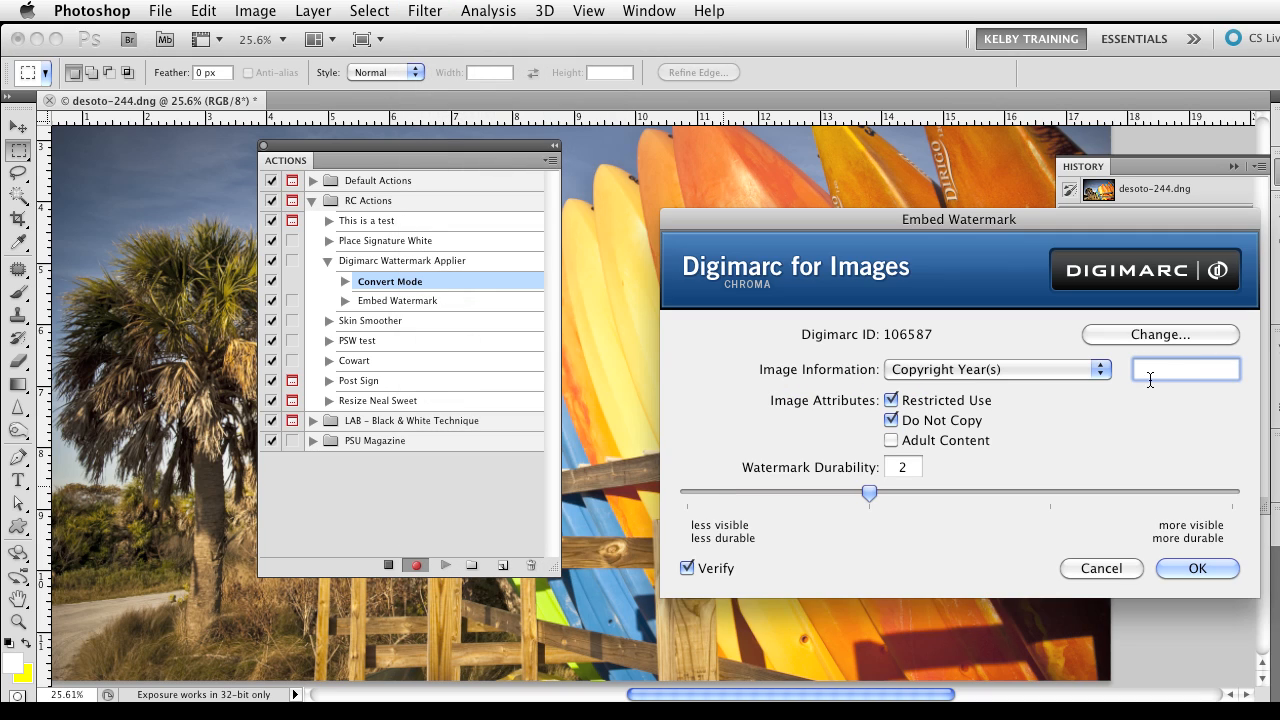
Embed the watermark with copyright year 2012 and durability 4, without replacing the existing internet link.
{"action": "type", "text": "2012"}
{"action": "left_click_drag", "start_coordinate": [870, 495], "coordinate": [1232, 495]}
{"action": "left_click", "coordinate": [1200, 568]}
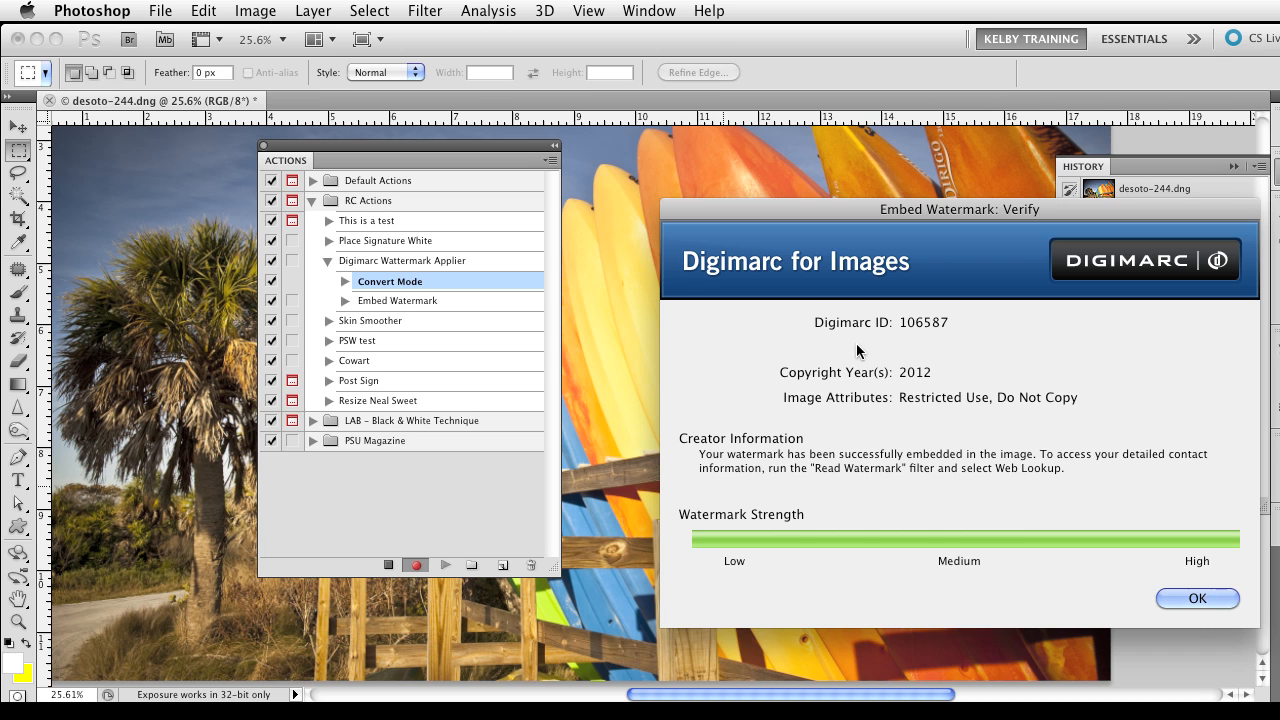
{"action": "left_click", "coordinate": [1183, 598]}
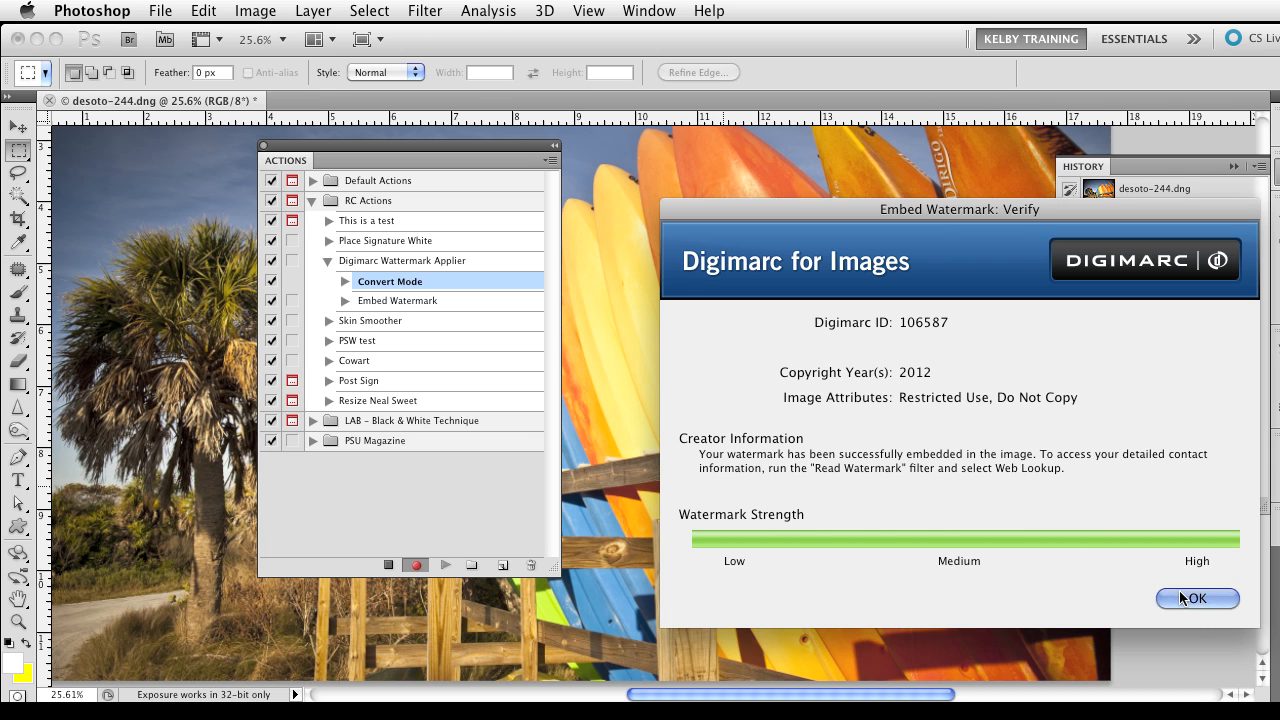
{"action": "left_click", "coordinate": [1102, 511]}
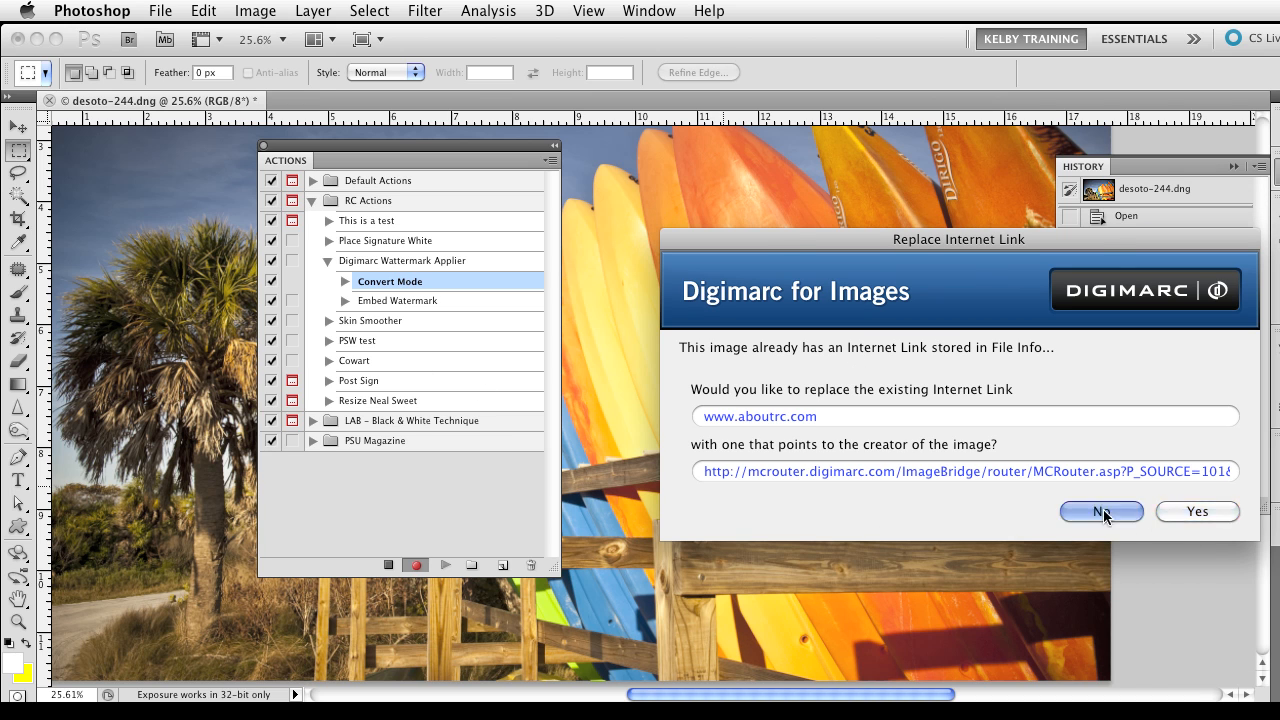
Expand both Embed Watermark steps in the action to compare their settings, and stop recording.
{"action": "left_click", "coordinate": [345, 302]}
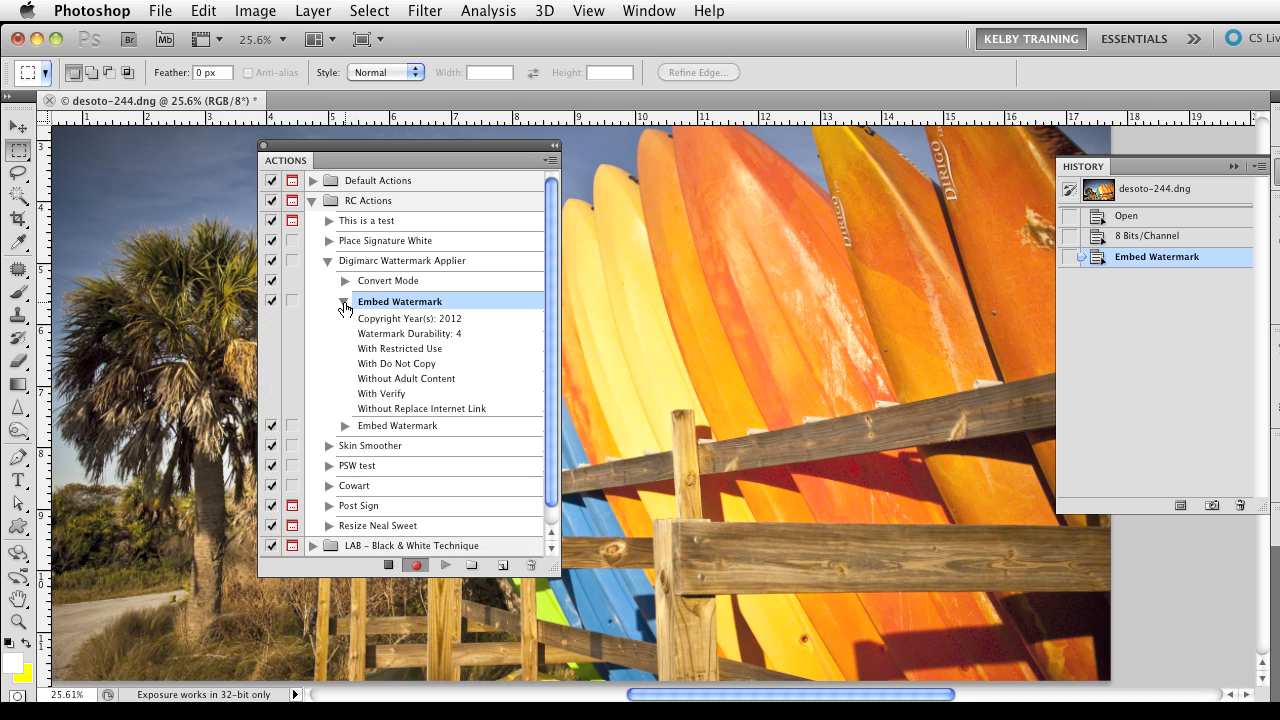
{"action": "left_click", "coordinate": [345, 428]}
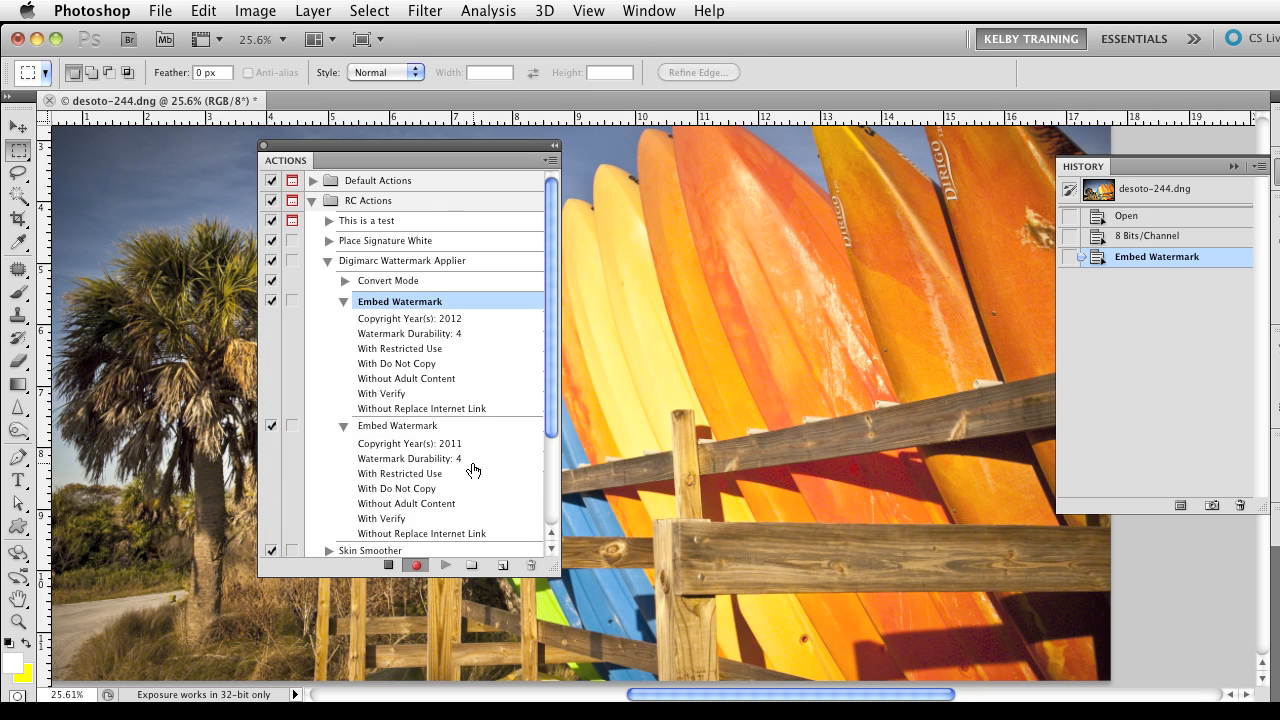
{"action": "scroll", "coordinate": [481, 455], "scroll_direction": "down", "scroll_amount": 3}
{"action": "scroll", "coordinate": [481, 455], "scroll_direction": "up", "scroll_amount": 2}
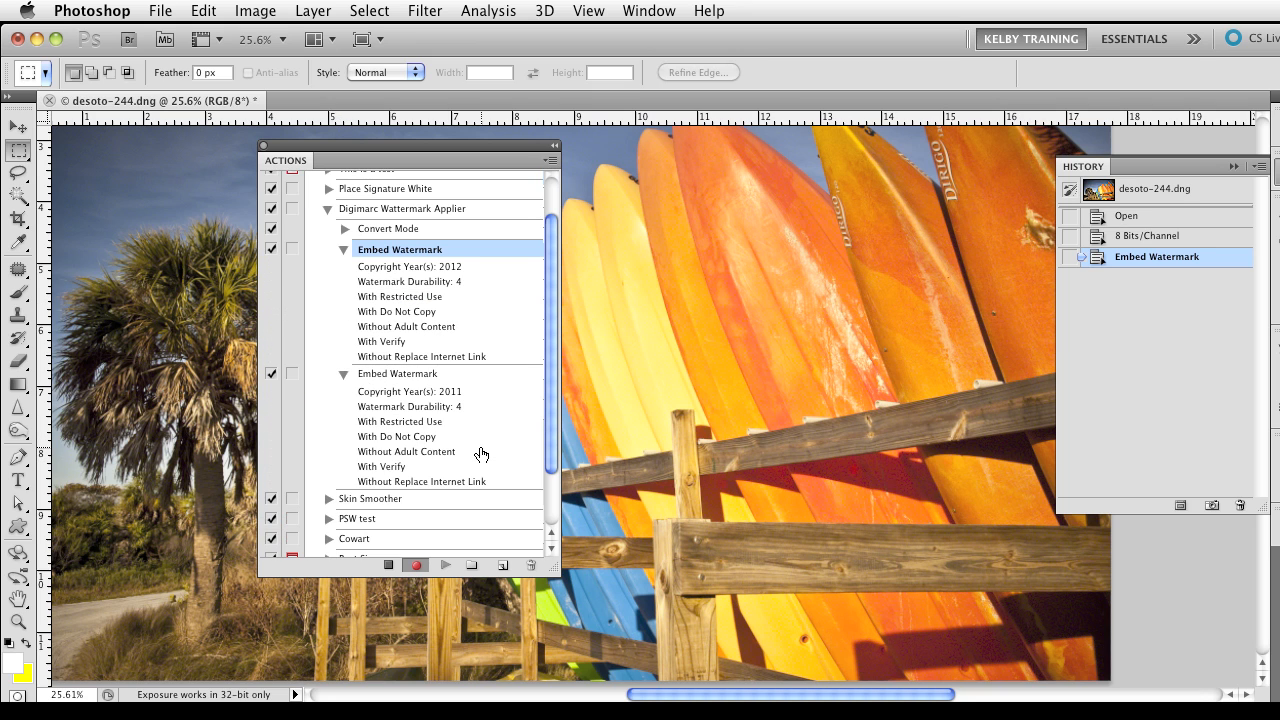
{"action": "left_click", "coordinate": [389, 565]}
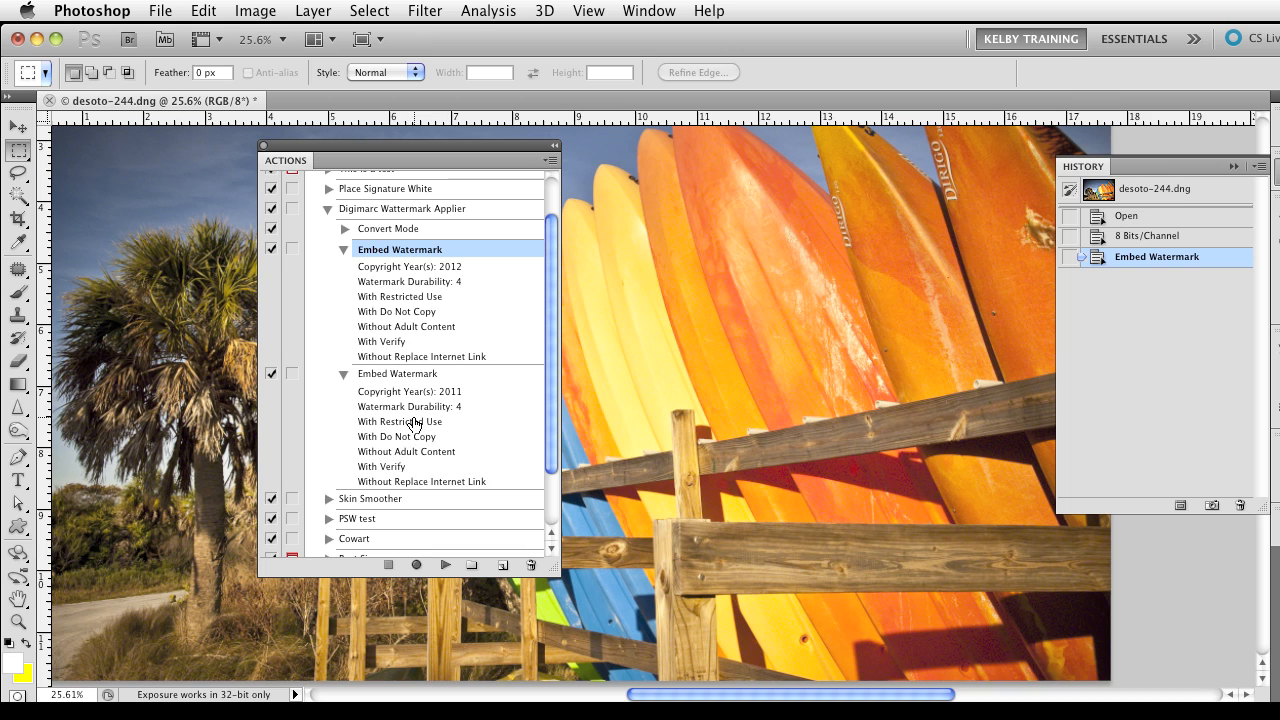
Delete the Embed Watermark step with copyright year 2011 from the Digimarc Wattermark Applier action and move the Actions panel aside.
{"action": "left_click_drag", "start_coordinate": [404, 375], "coordinate": [531, 565]}
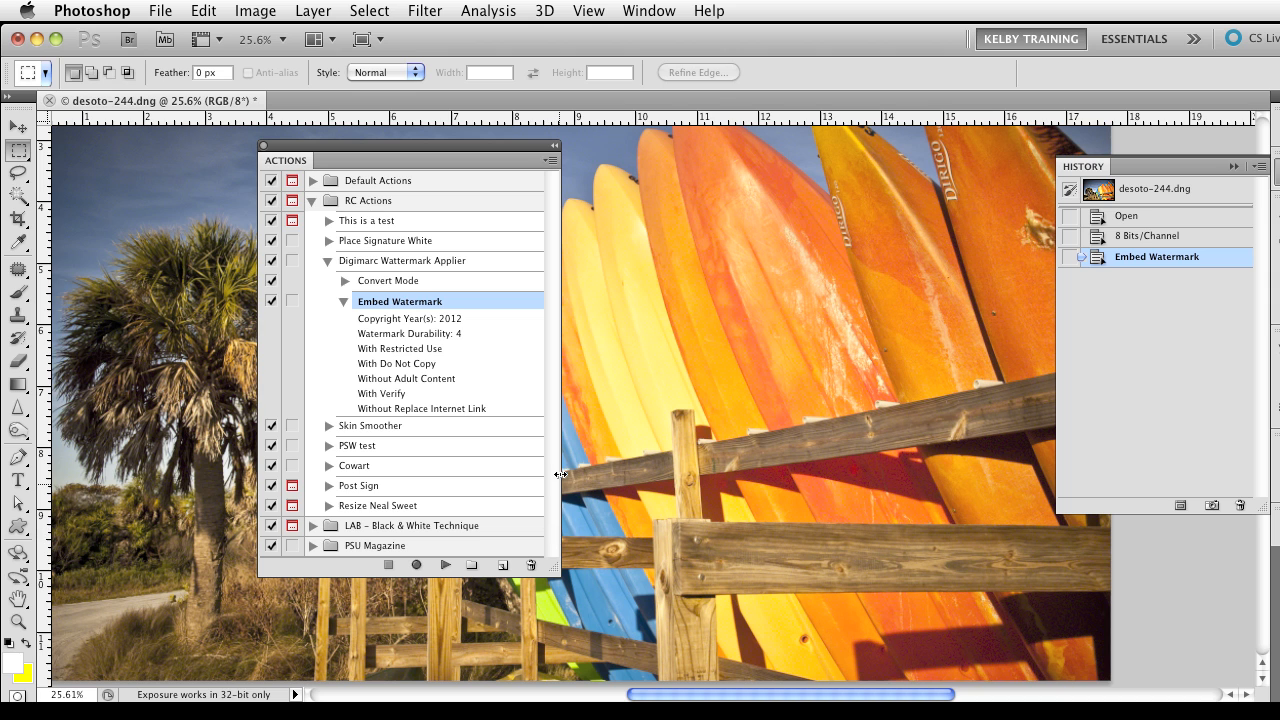
{"action": "key", "text": "super+minus"}
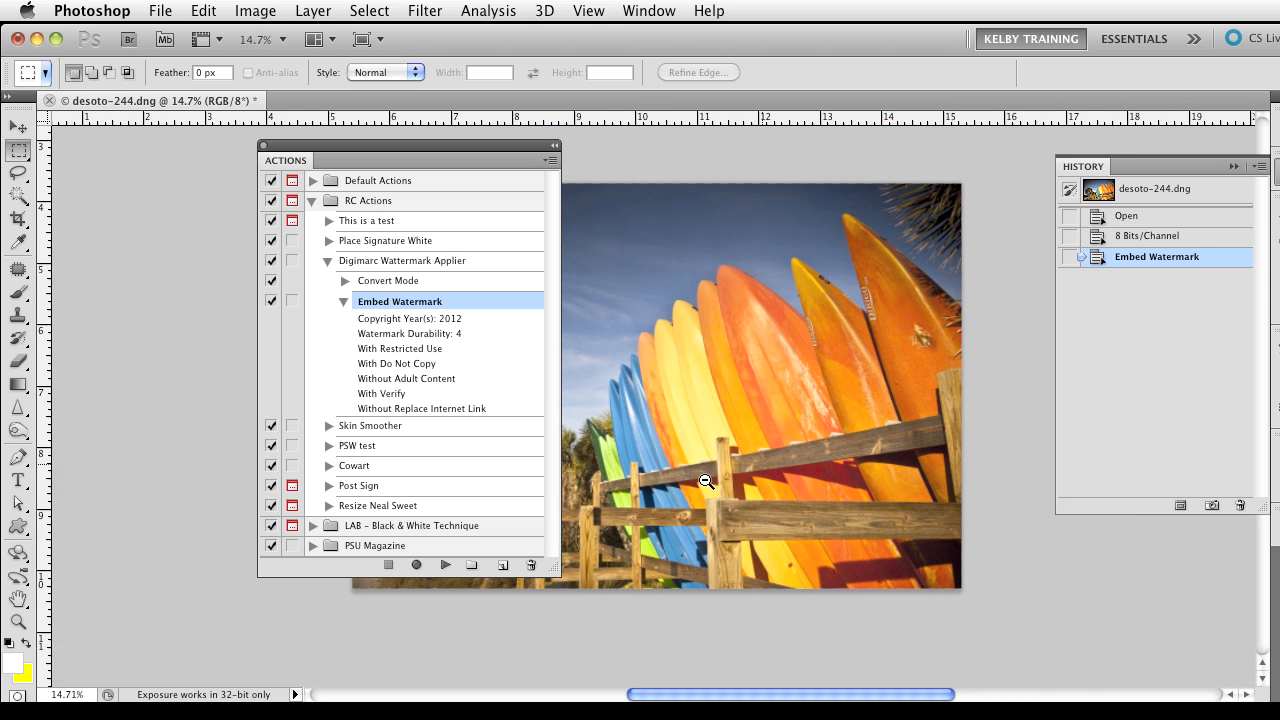
{"action": "left_click_drag", "start_coordinate": [321, 144], "coordinate": [212, 180]}
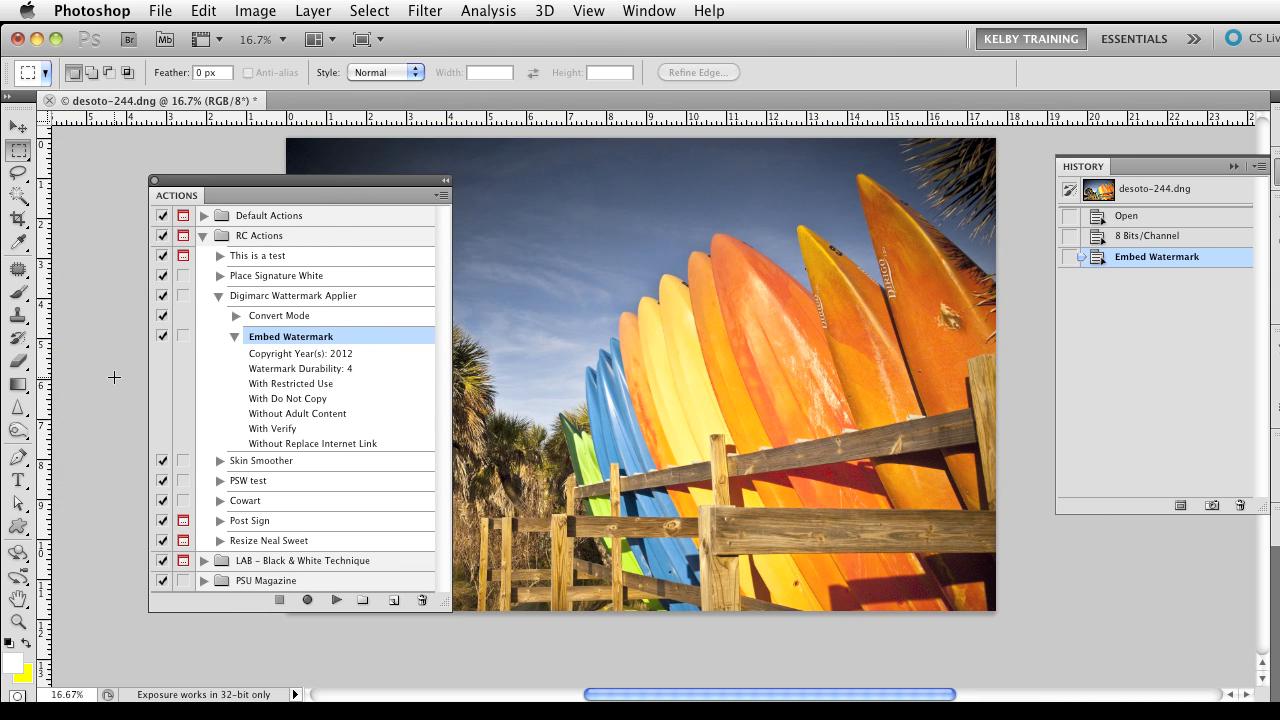
Switch to Chrome, load digimarc.com and reposition the browser window so that the whole page fits on screen.
{"action": "key", "text": "super+Tab"}
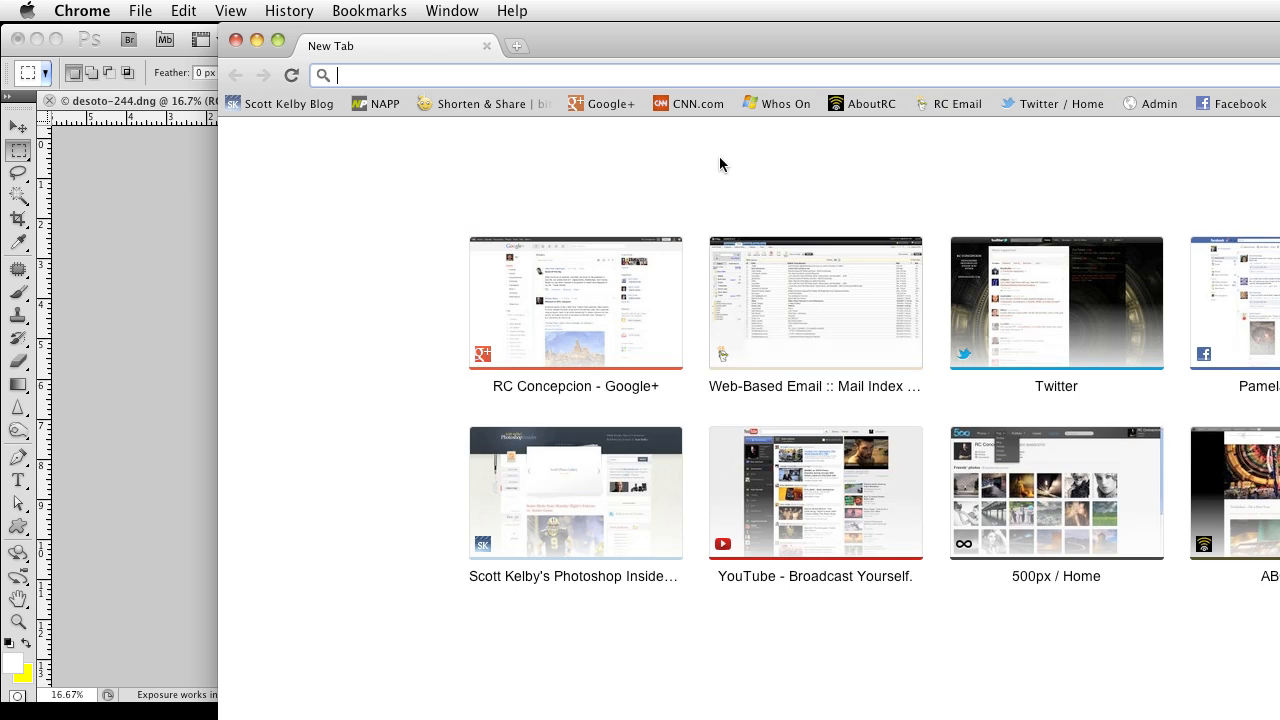
{"action": "type", "text": "digimarc.com"}
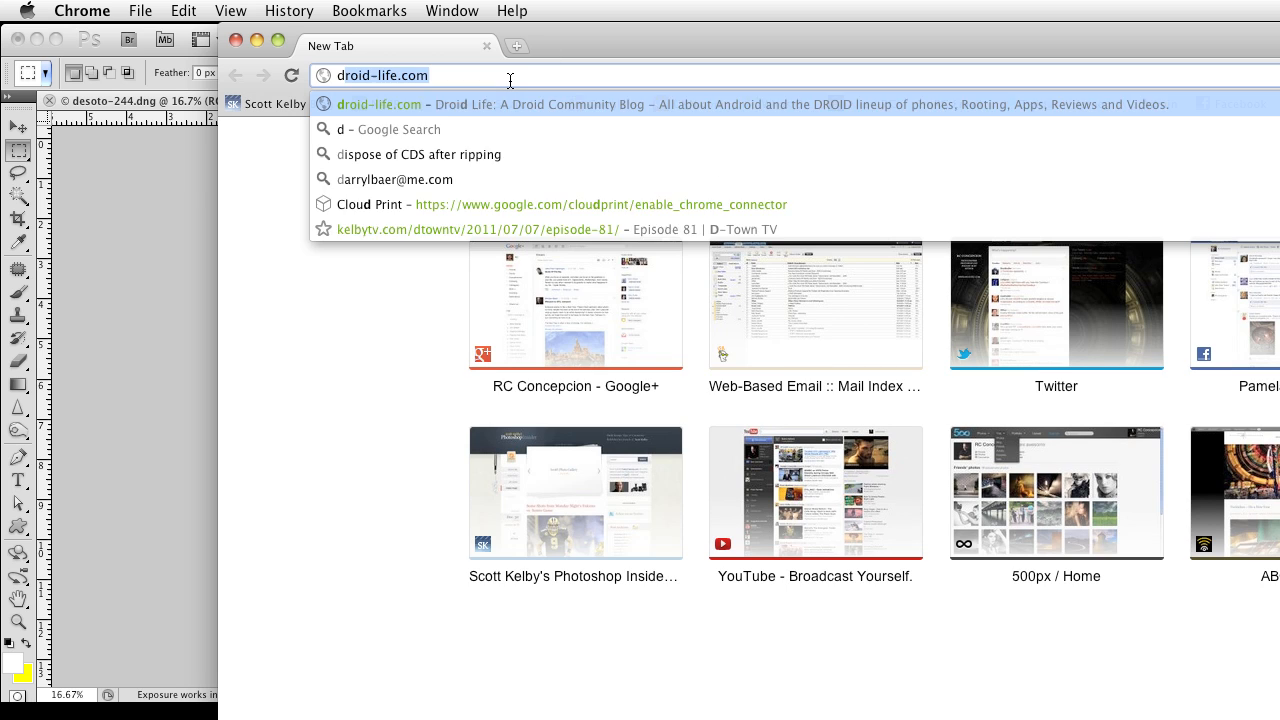
{"action": "key", "text": "Return"}
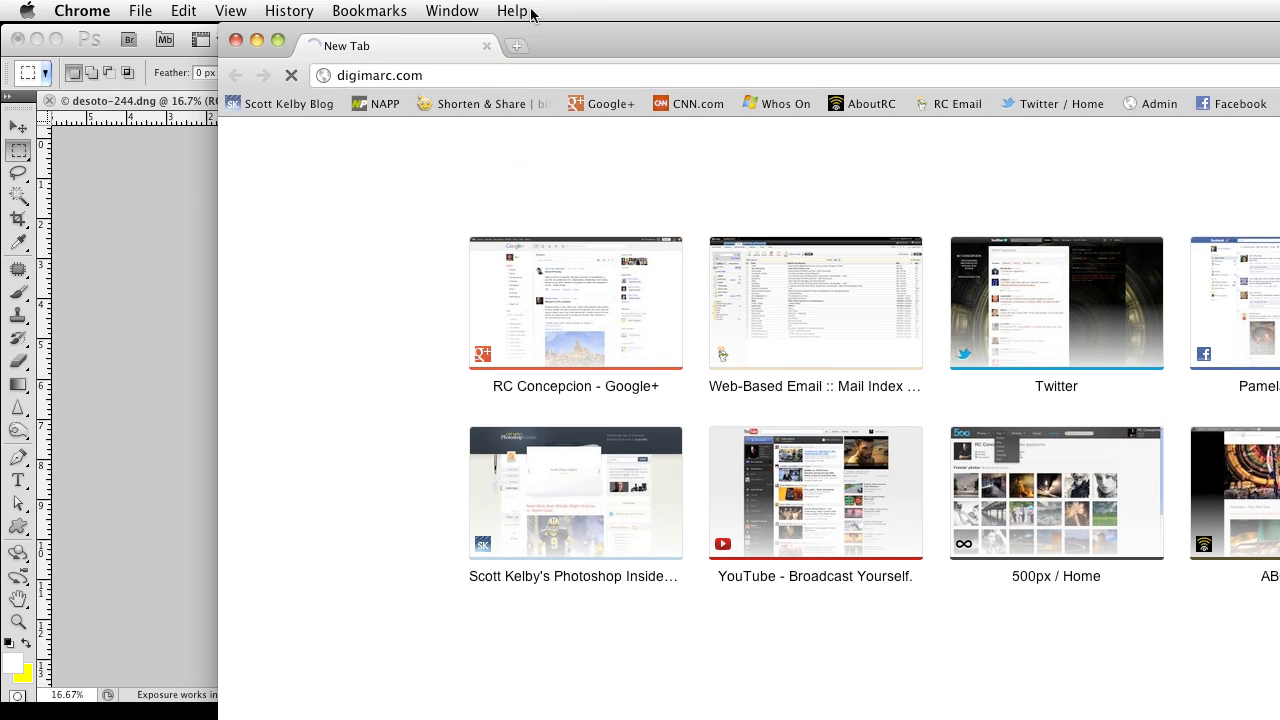
{"action": "left_click_drag", "start_coordinate": [634, 31], "coordinate": [434, 9]}
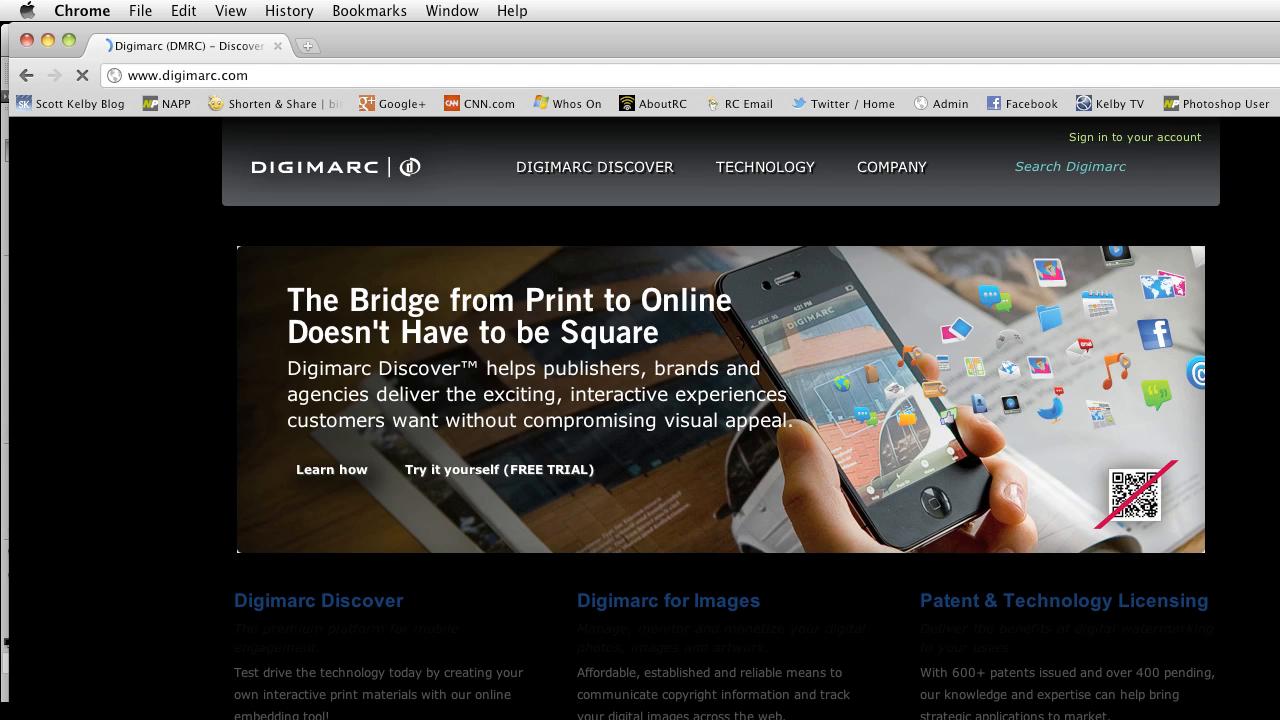
{"action": "mouse_move", "coordinate": [1279, 719]}
{"action": "left_mouse_down"}
{"action": "mouse_move", "coordinate": [1279, 679]}
{"action": "mouse_move", "coordinate": [1279, 711]}
{"action": "left_mouse_up"}
Open the Digimarc for Images page and review its Professional, Small Business and Enterprise editions.
{"action": "mouse_move", "coordinate": [478, 162]}
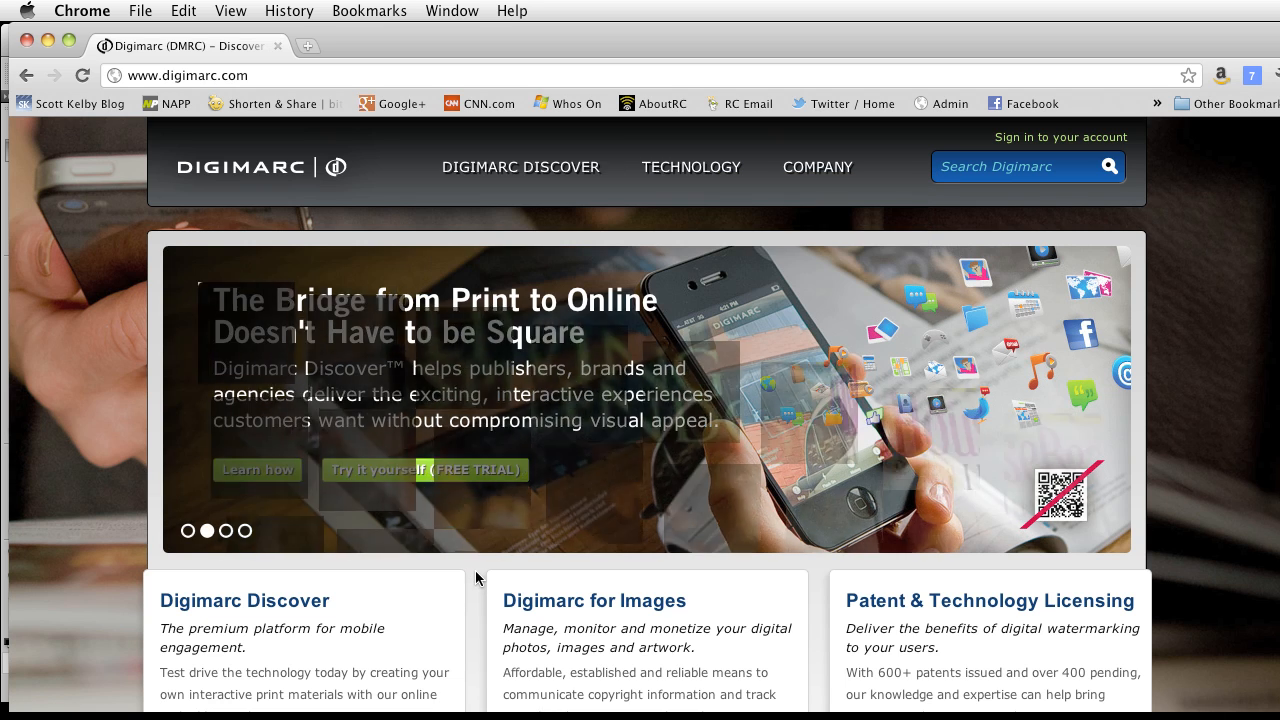
{"action": "scroll", "coordinate": [474, 577], "scroll_direction": "down", "scroll_amount": 2}
{"action": "scroll", "coordinate": [658, 515], "scroll_direction": "down", "scroll_amount": 3}
{"action": "left_click", "coordinate": [588, 418]}
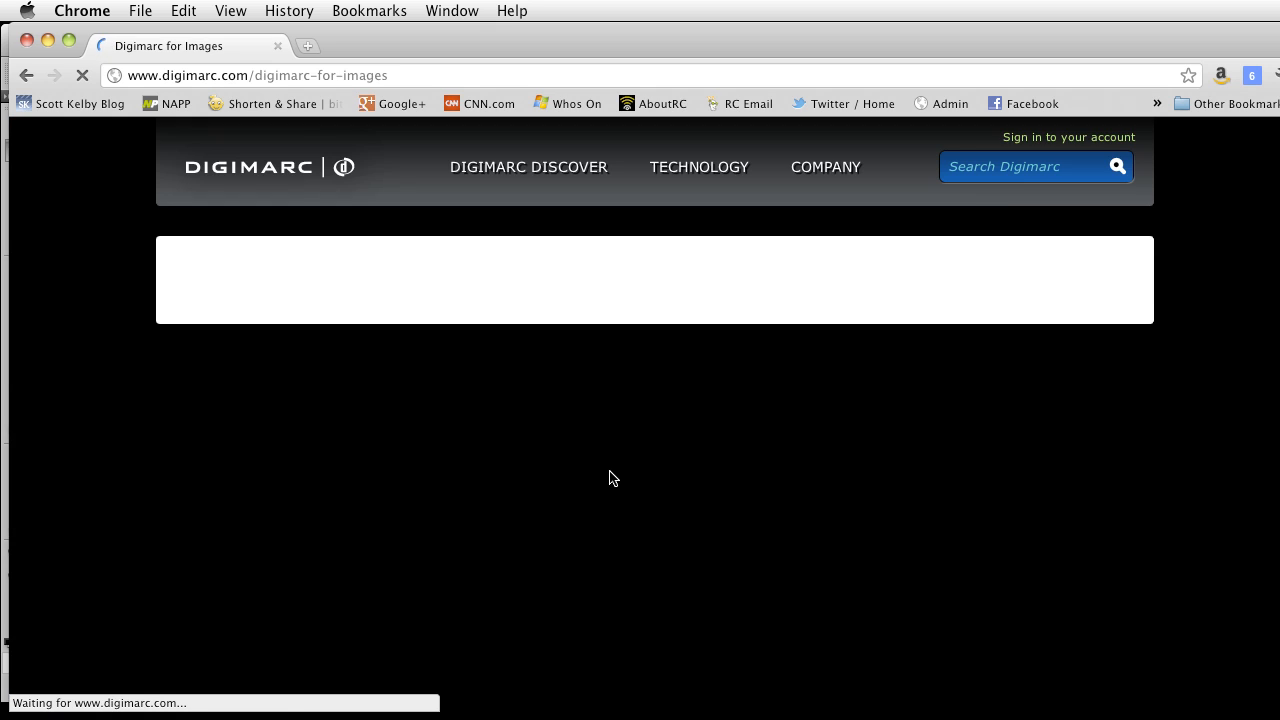
{"action": "scroll", "coordinate": [634, 500], "scroll_direction": "down", "scroll_amount": 2}
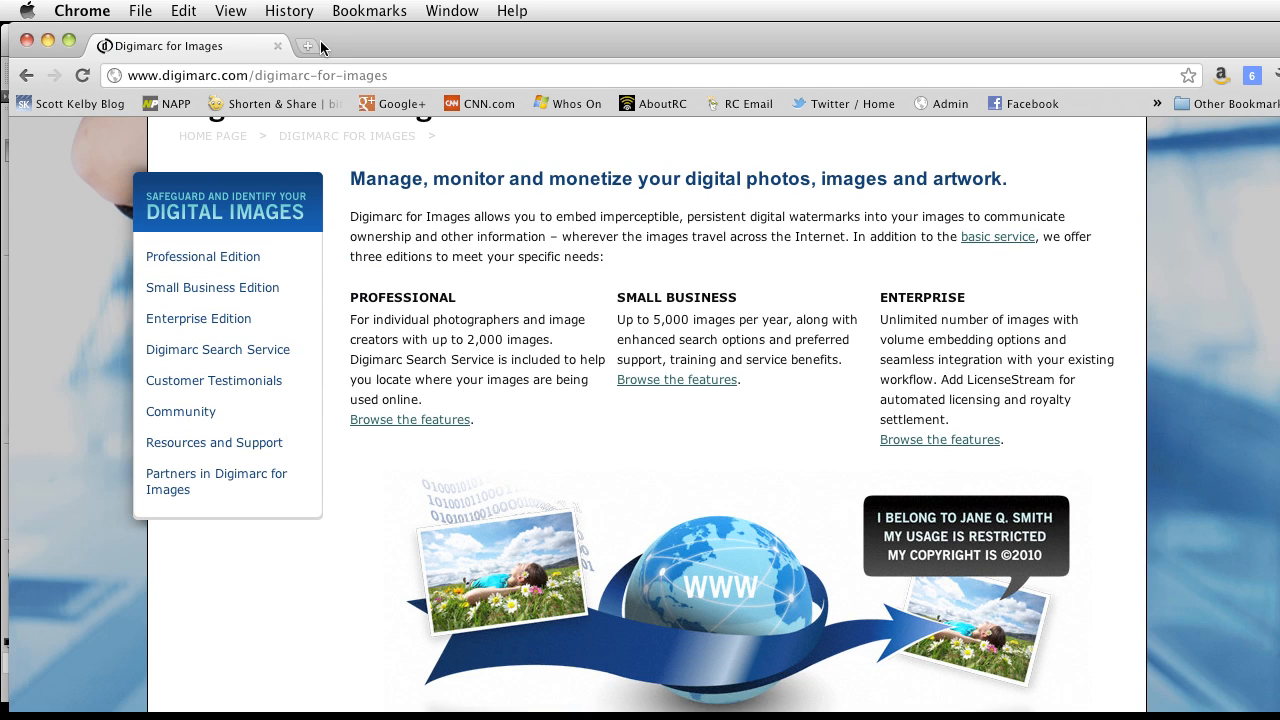
{"action": "left_click_drag", "start_coordinate": [347, 34], "coordinate": [942, 565]}
{"action": "left_click", "coordinate": [609, 362]}
{"action": "left_click_drag", "start_coordinate": [751, 261], "coordinate": [885, 275]}
{"action": "mouse_move", "coordinate": [771, 302]}
{"action": "left_mouse_down"}
{"action": "mouse_move", "coordinate": [947, 302]}
{"action": "mouse_move", "coordinate": [594, 340]}
{"action": "mouse_move", "coordinate": [762, 320]}
{"action": "left_mouse_up"}
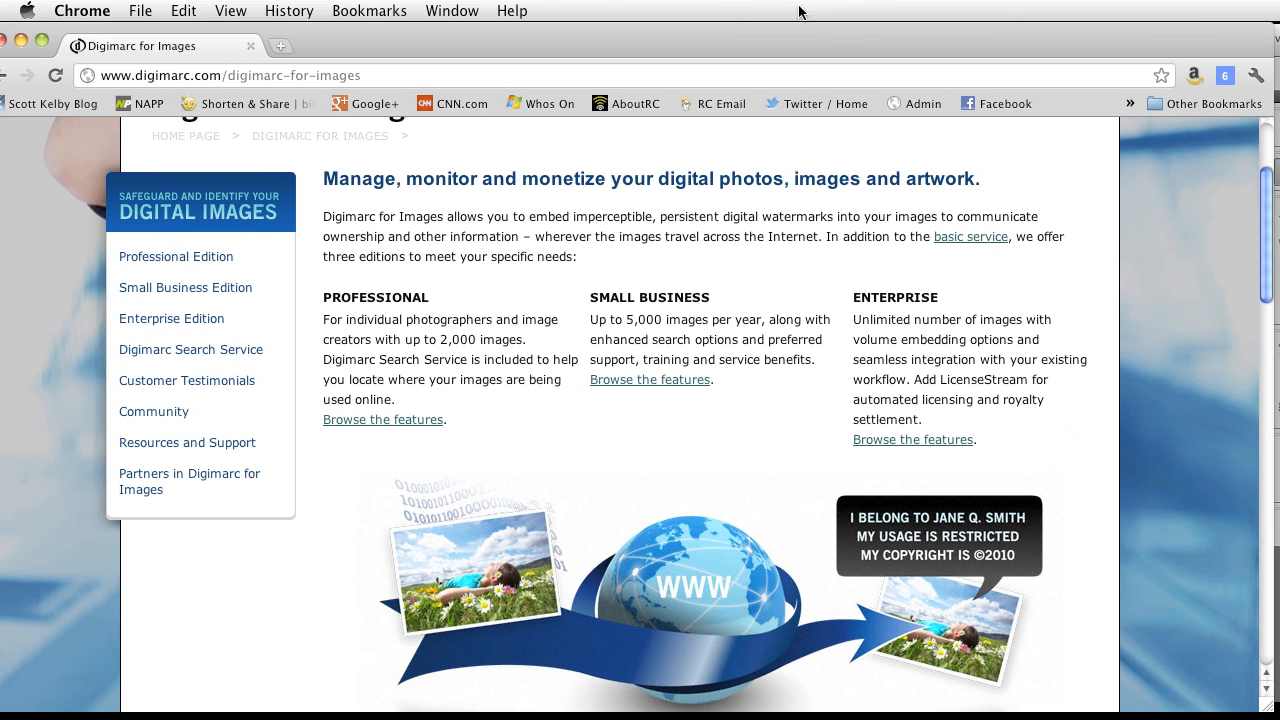
Open the Google+ profile at gplusrc.com.
{"action": "left_click", "coordinate": [474, 68]}
{"action": "type", "text": "gplusr."}
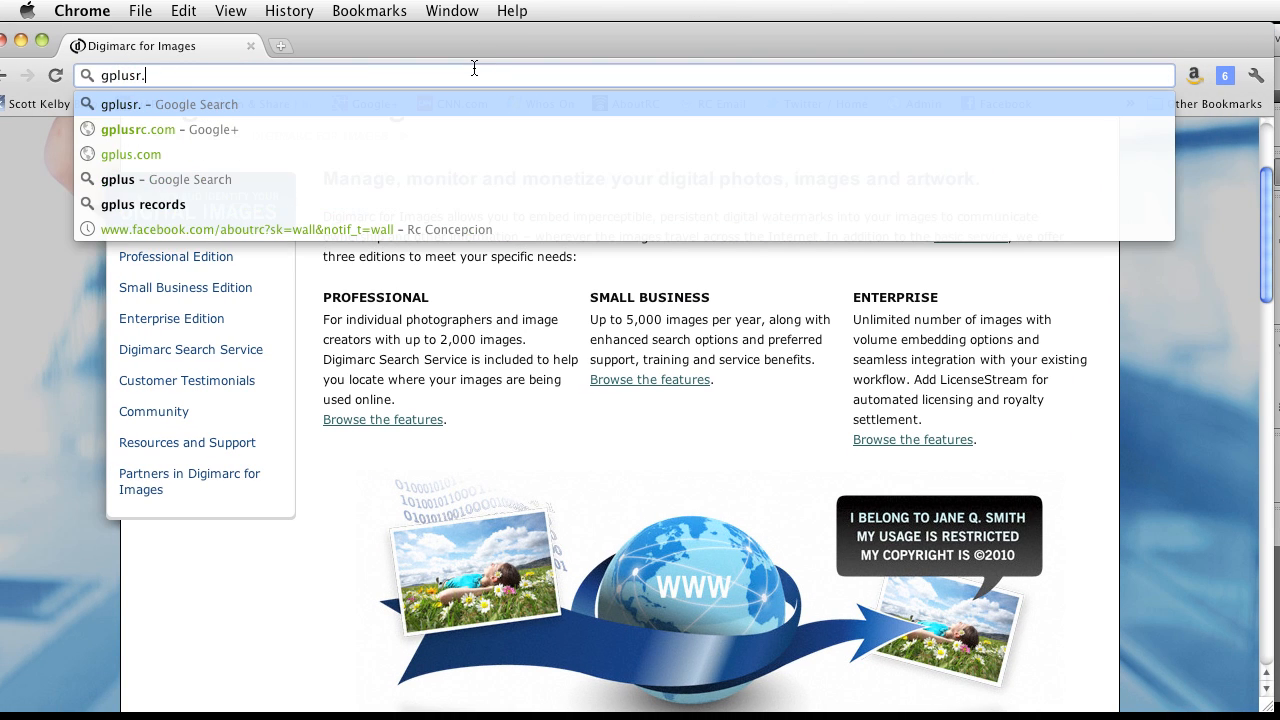
{"action": "key", "text": "BackSpace"}
{"action": "type", "text": "c"}
{"action": "key", "text": "Return"}
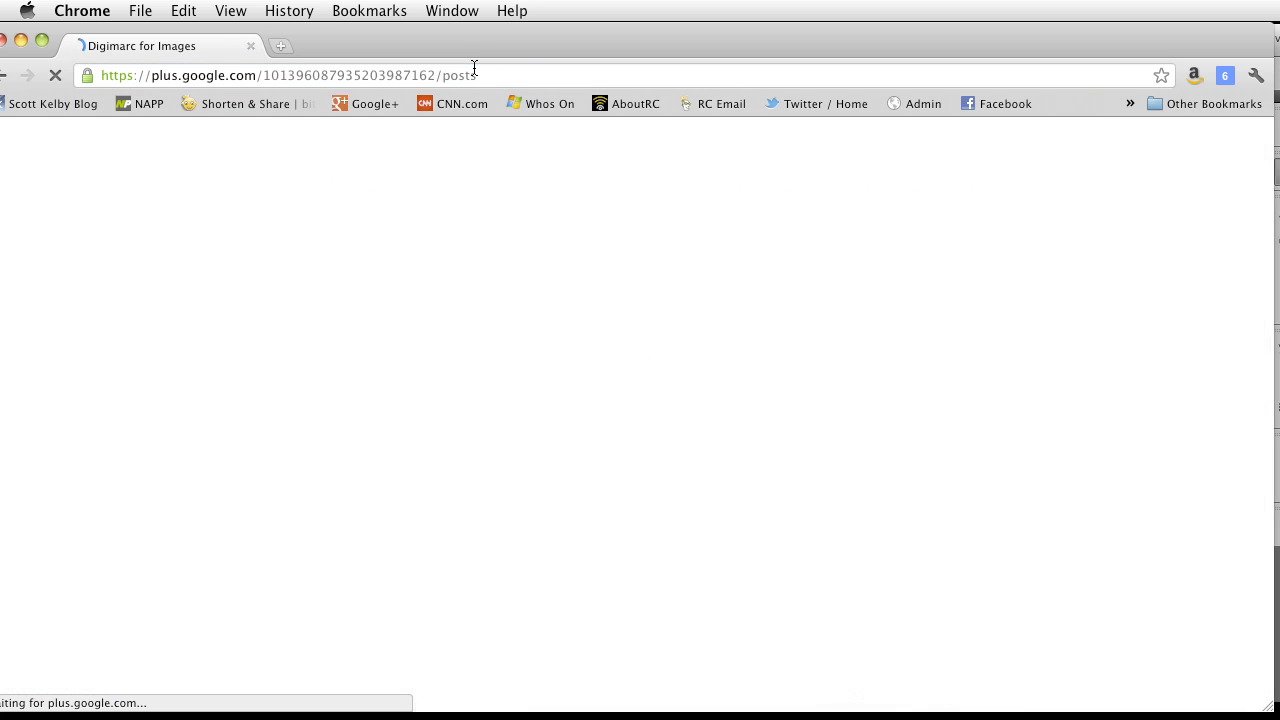
Enter gplusrc.com once more as the web address to show the profile's short link.
{"action": "left_click", "coordinate": [262, 85]}
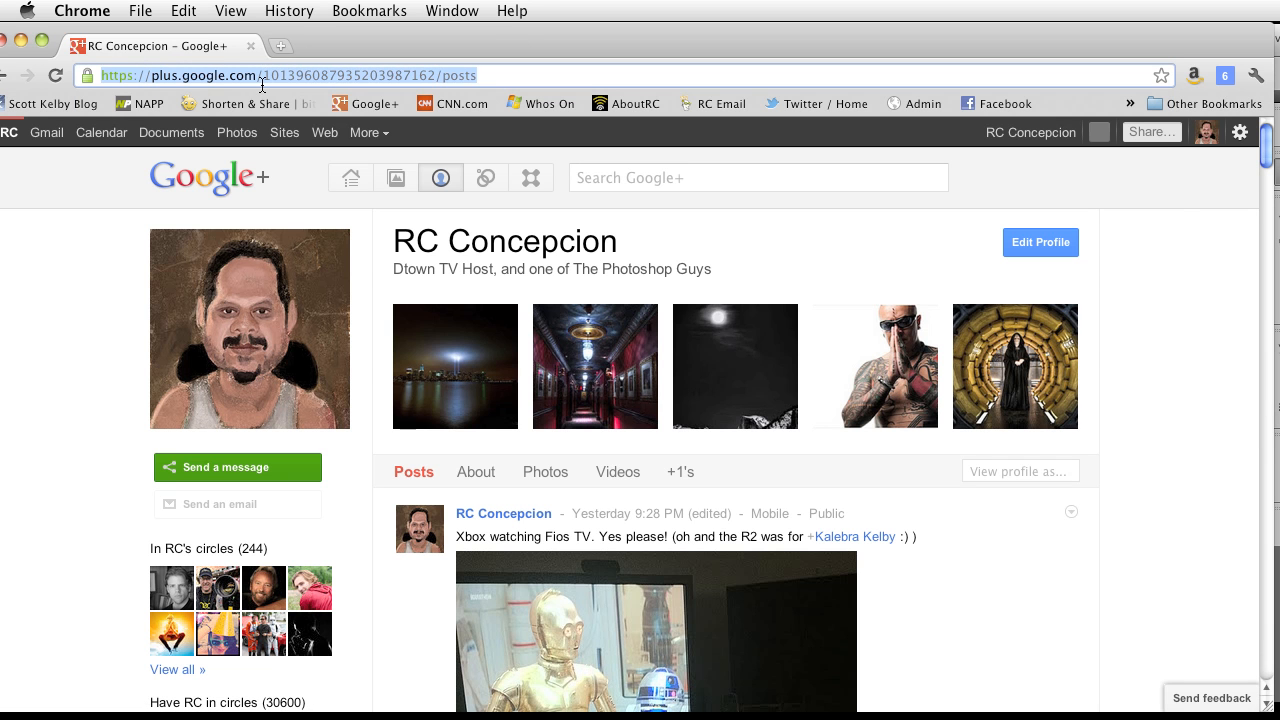
{"action": "type", "text": "gplu"}
{"action": "key", "text": "BackSpace"}
{"action": "type", "text": "sr"}
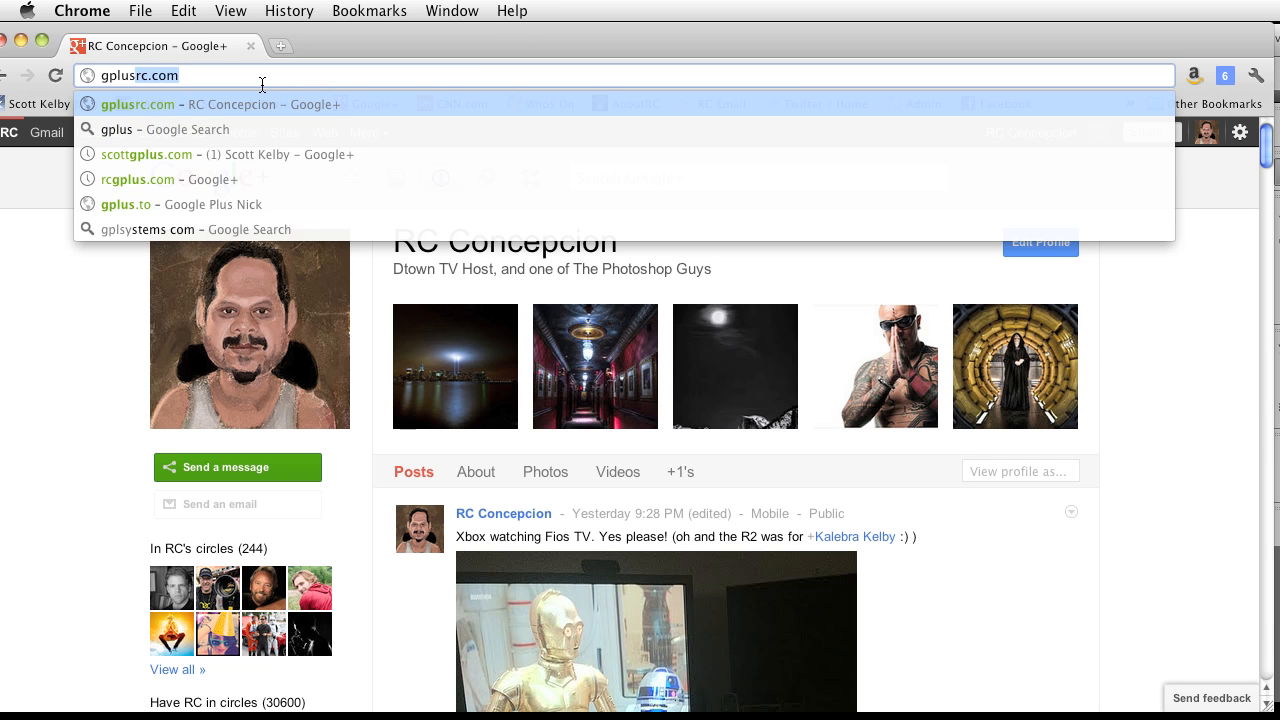